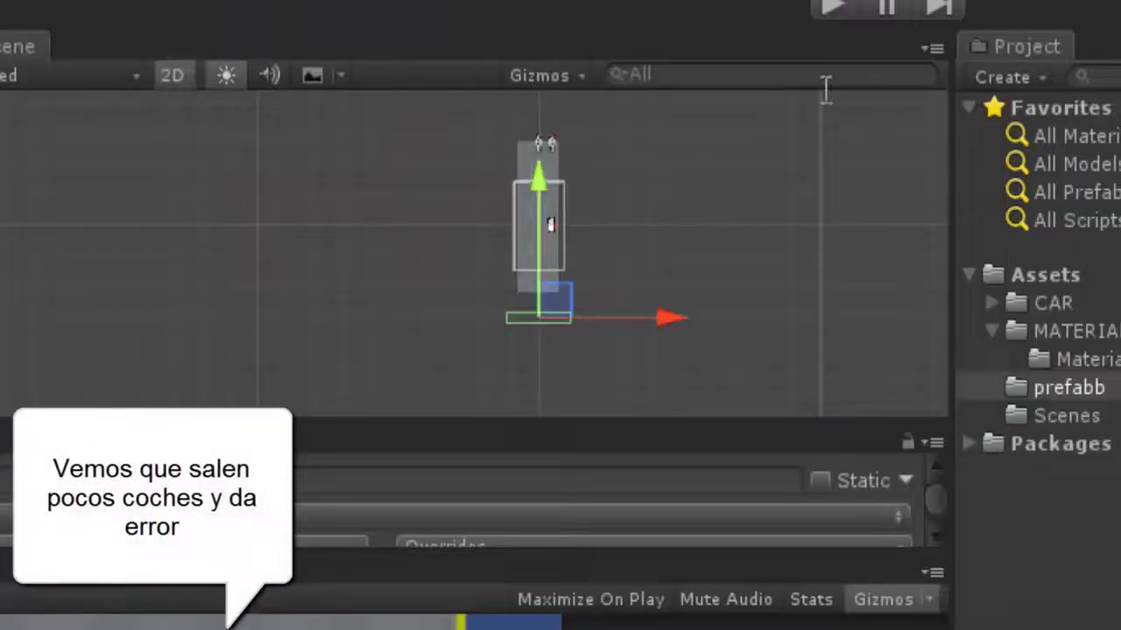
Step: Run the car game until the Console reports a MissingReferenceException about a destroyed GameObject
{"action": "left_click", "coordinate": [837, 7]}
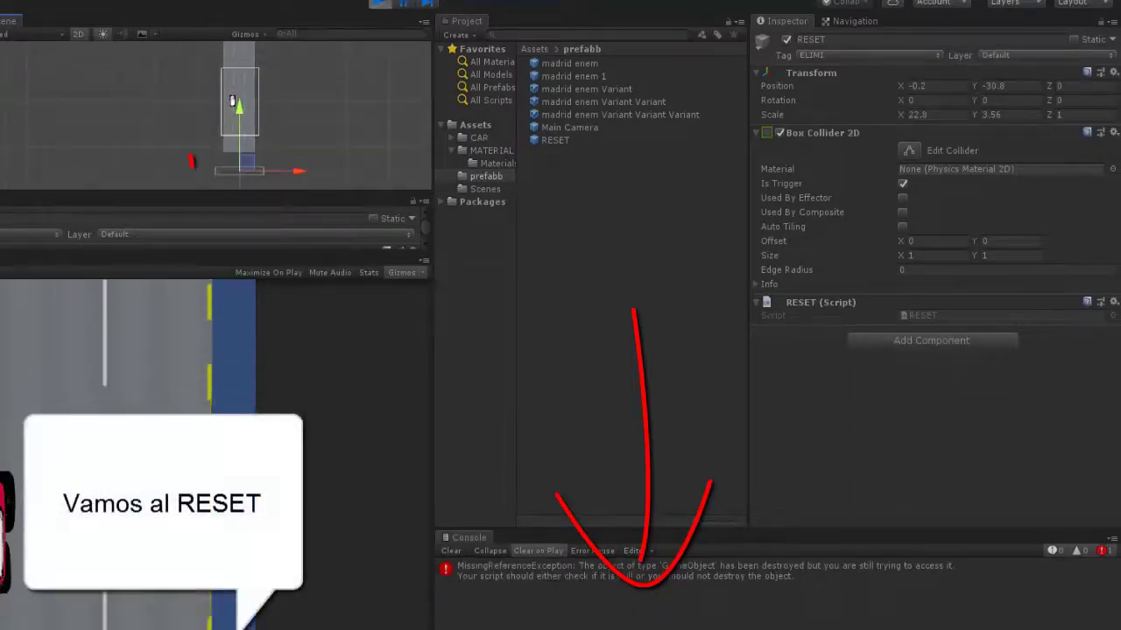
Step: Stop play, change RESET's tag from ELIMI to Untagged, and deactivate the object
{"action": "left_click", "coordinate": [378, 7]}
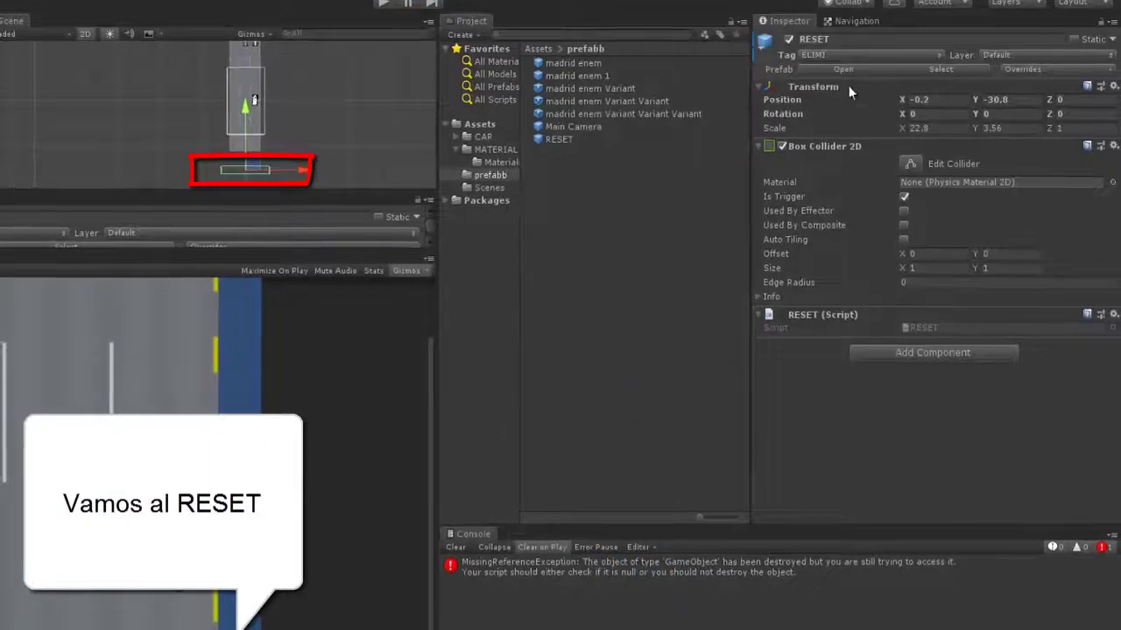
{"action": "left_click", "coordinate": [837, 52]}
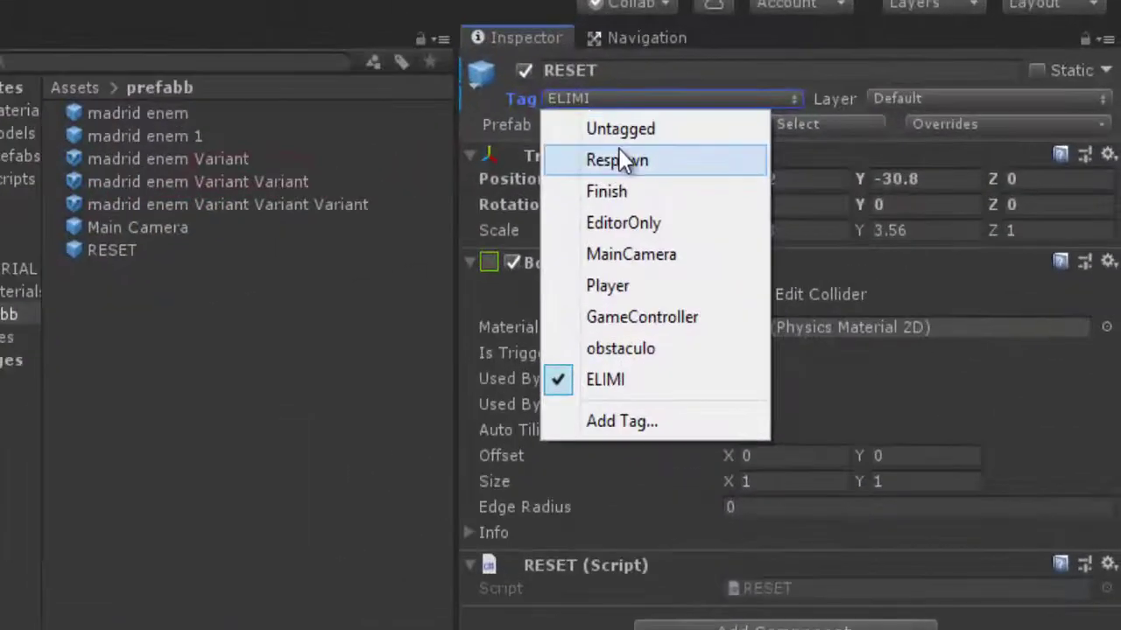
{"action": "left_click", "coordinate": [727, 100]}
{"action": "left_click", "coordinate": [513, 77]}
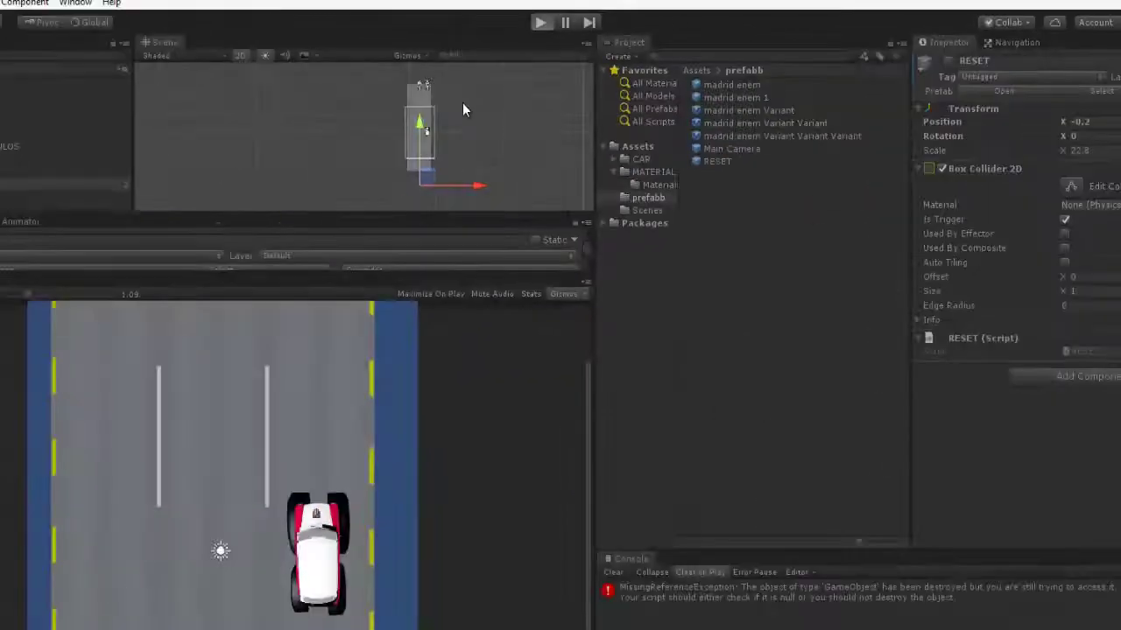
Step: Play-test with Ctrl+P, steering the player car left, right and left, watching for errors
{"action": "key", "text": "ctrl+p"}
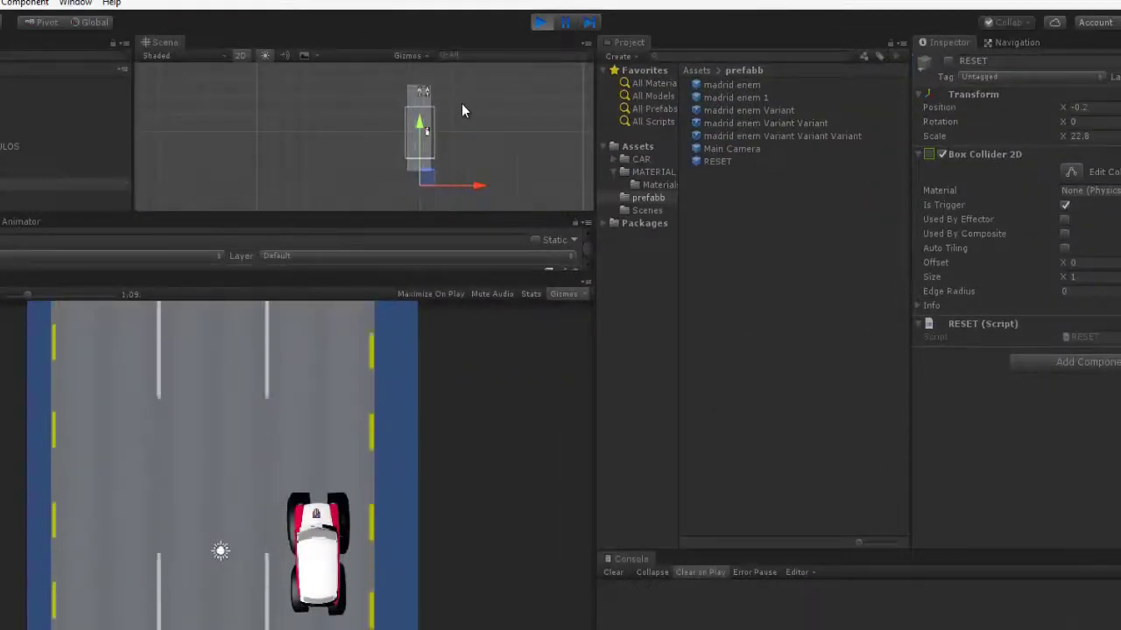
{"action": "key", "text": "Left"}
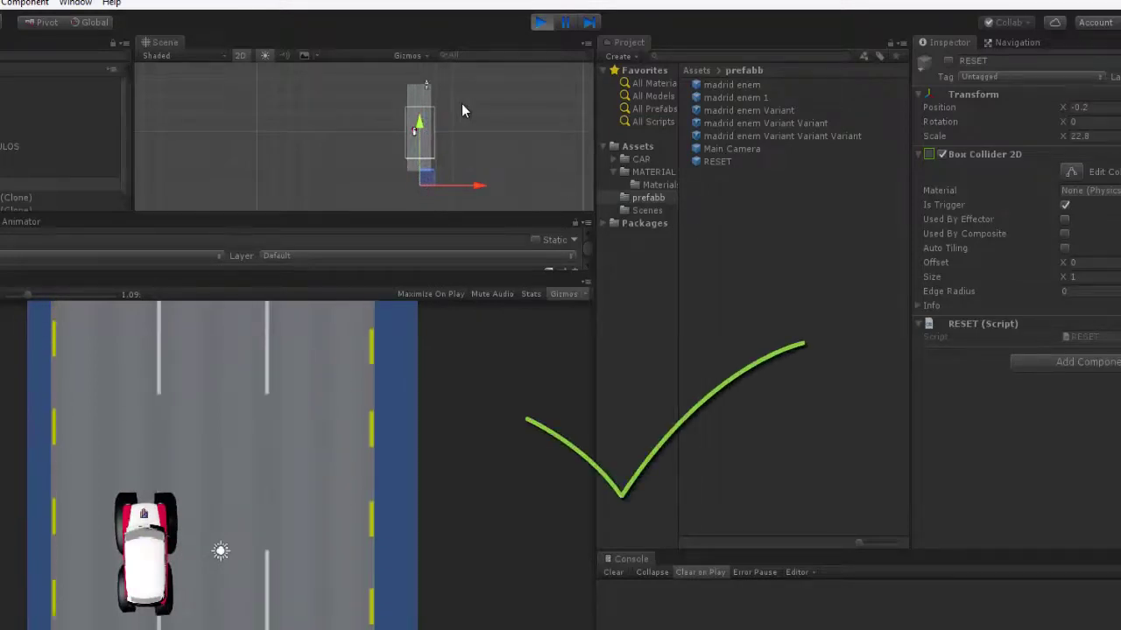
{"action": "key", "text": "Right"}
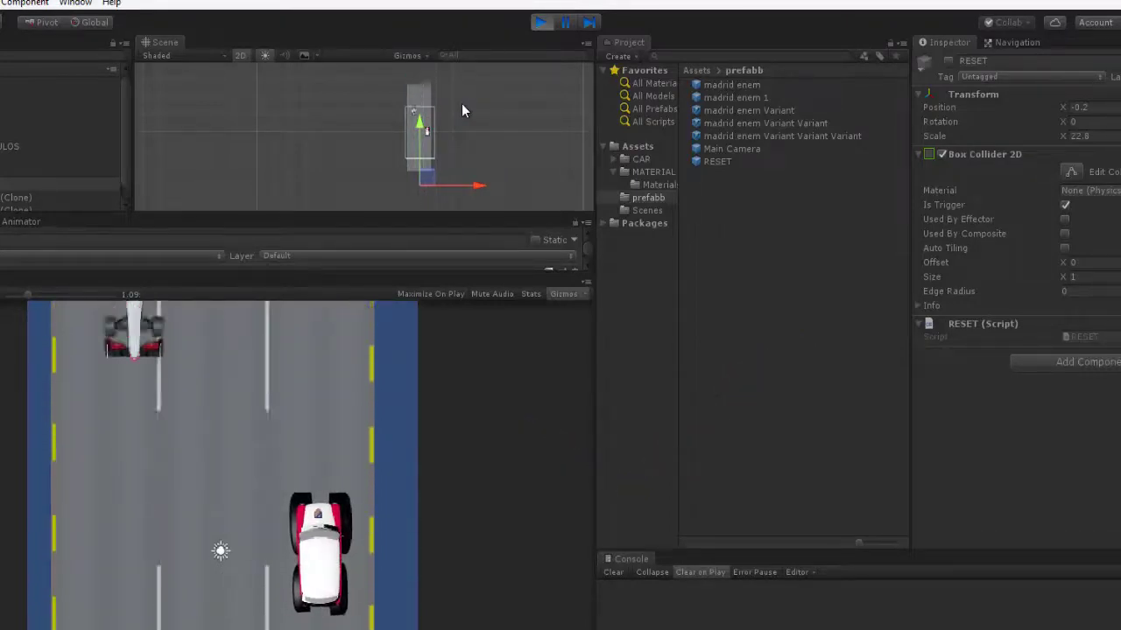
{"action": "key", "text": "Left"}
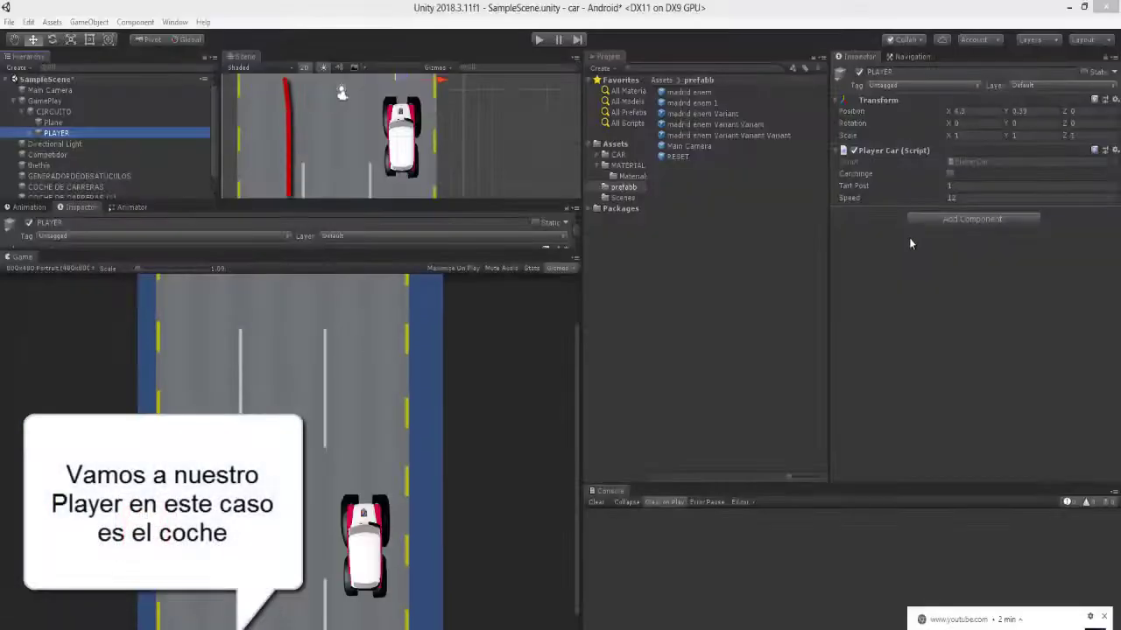
Step: Add a Box Collider 2D to the player car and shift its horizontal offset
{"action": "left_click", "coordinate": [956, 222]}
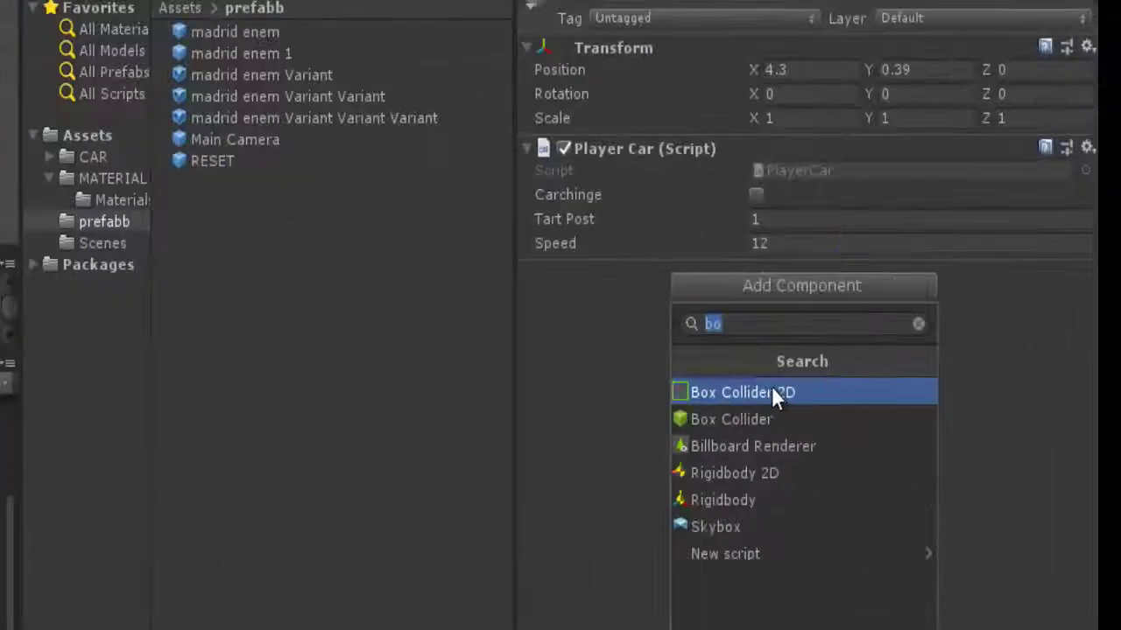
{"action": "left_click", "coordinate": [772, 396]}
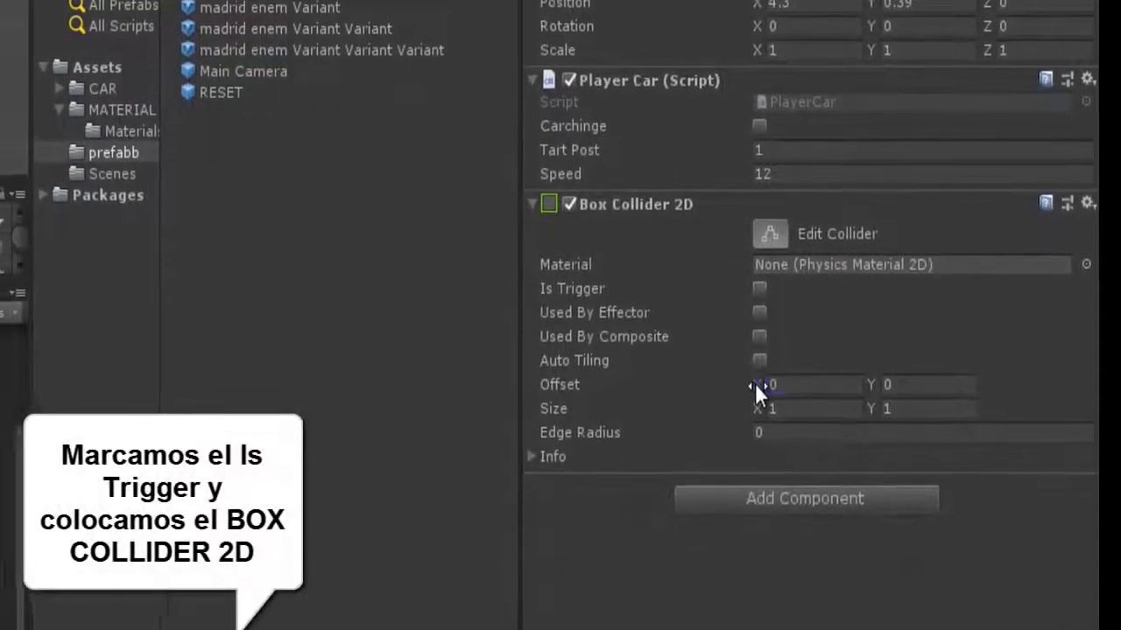
{"action": "left_click_drag", "start_coordinate": [746, 394], "coordinate": [804, 390]}
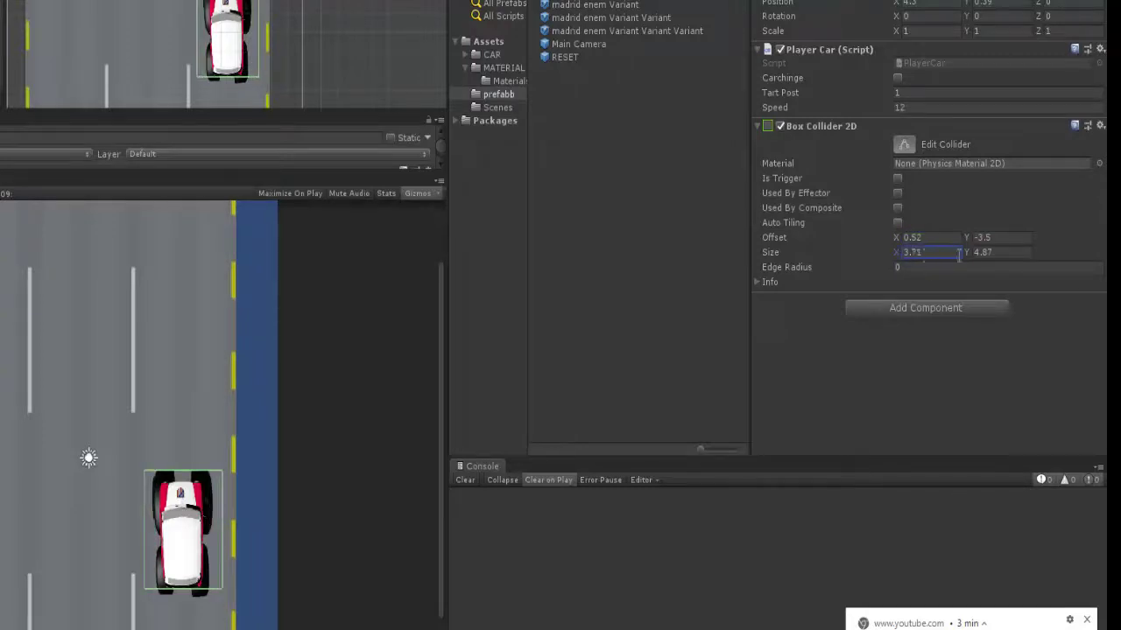
Step: Add a Rigidbody 2D to the player car with Gravity Scale 0
{"action": "left_click", "coordinate": [925, 308]}
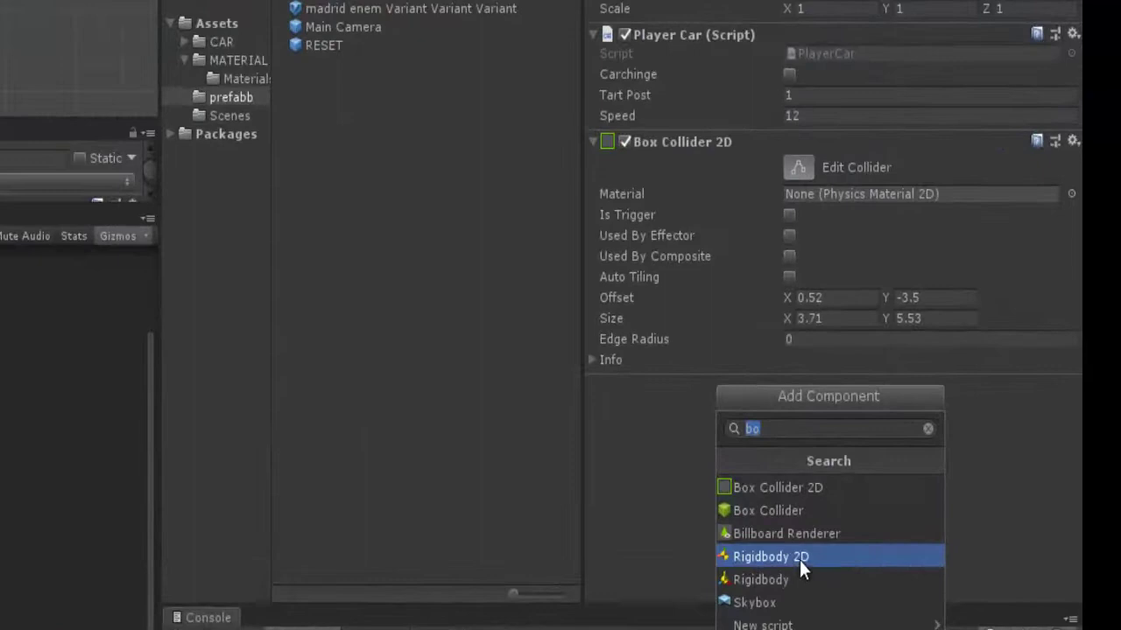
{"action": "left_click", "coordinate": [799, 561]}
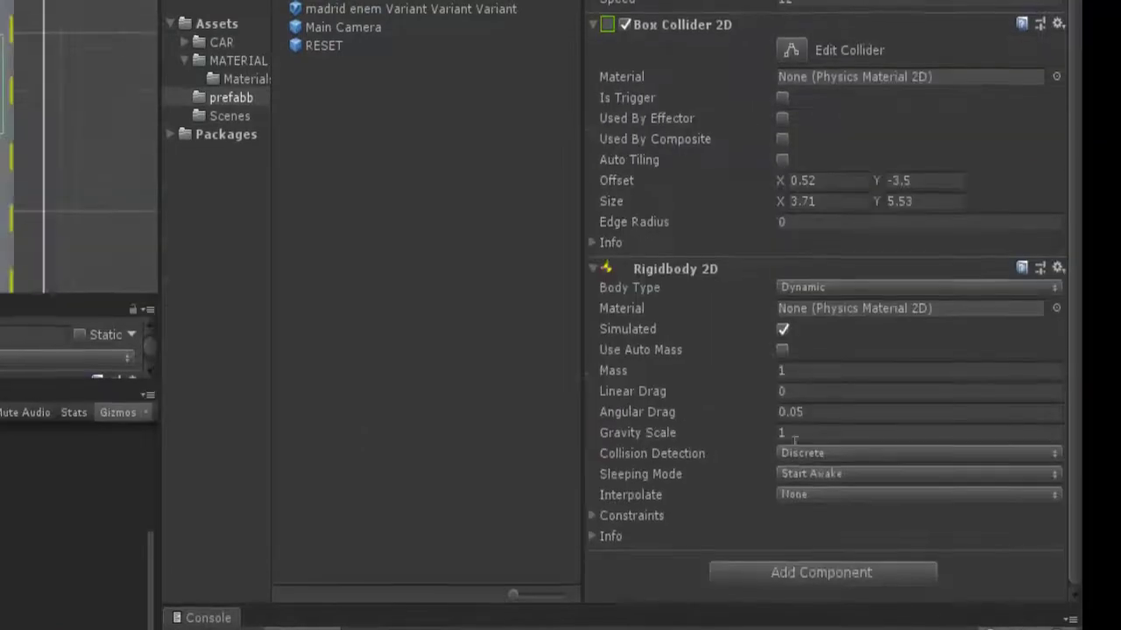
{"action": "left_click", "coordinate": [804, 436]}
{"action": "type", "text": "0"}
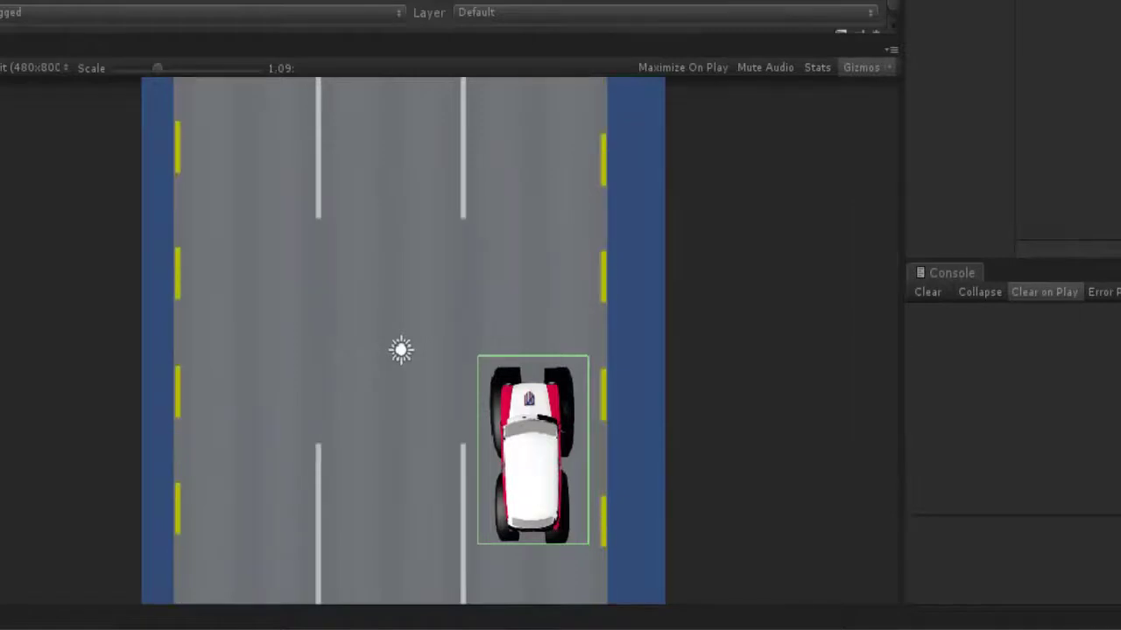
Step: Steer the player car back and forth between lanes as enemy cars drive down
{"action": "key", "text": "Left"}
{"action": "key", "text": "Right"}
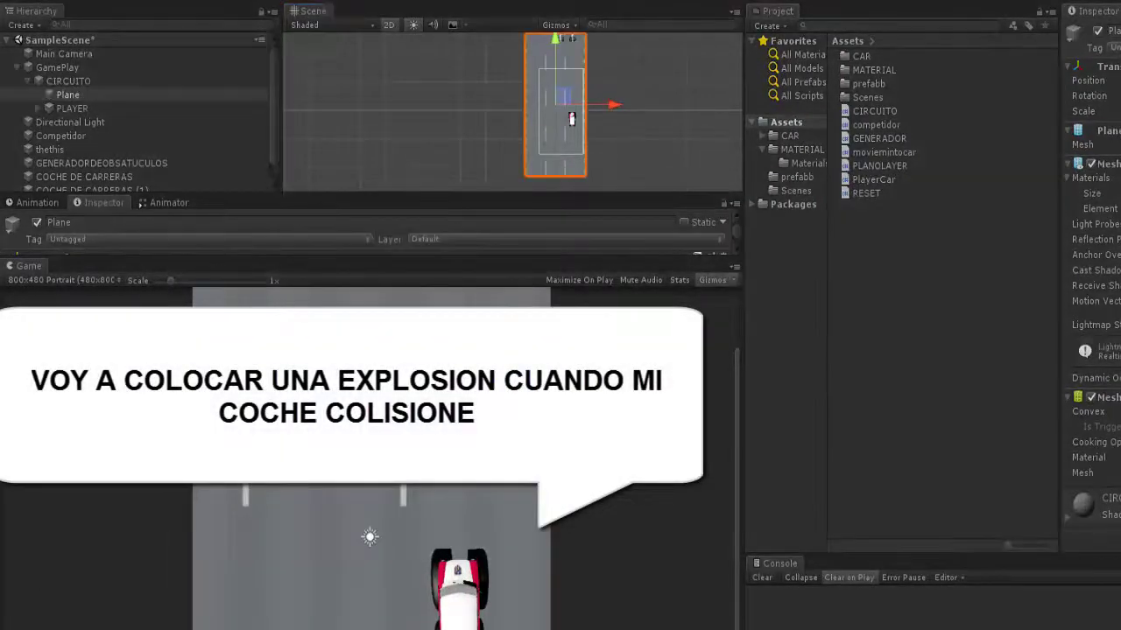
{"action": "key", "text": "Left"}
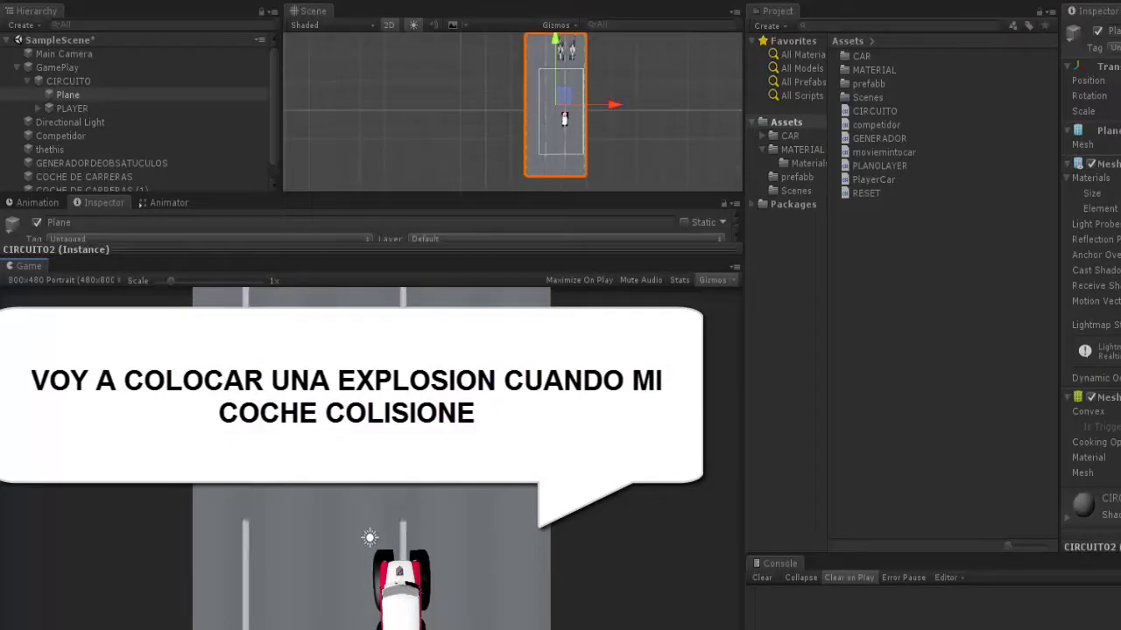
{"action": "key", "text": "Right"}
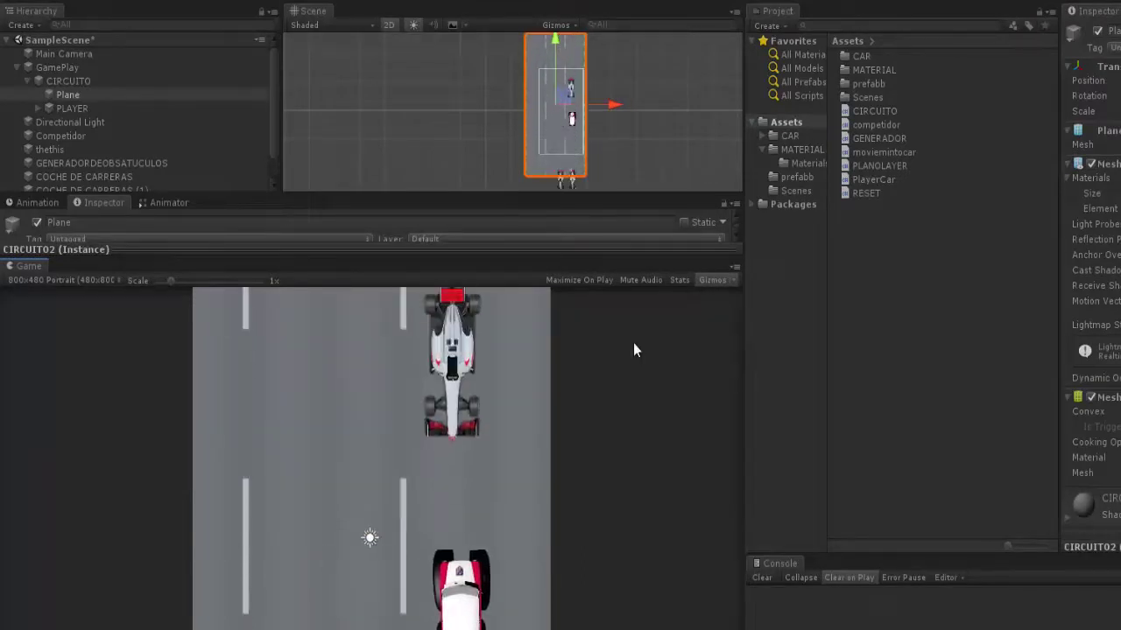
{"action": "key", "text": "Left"}
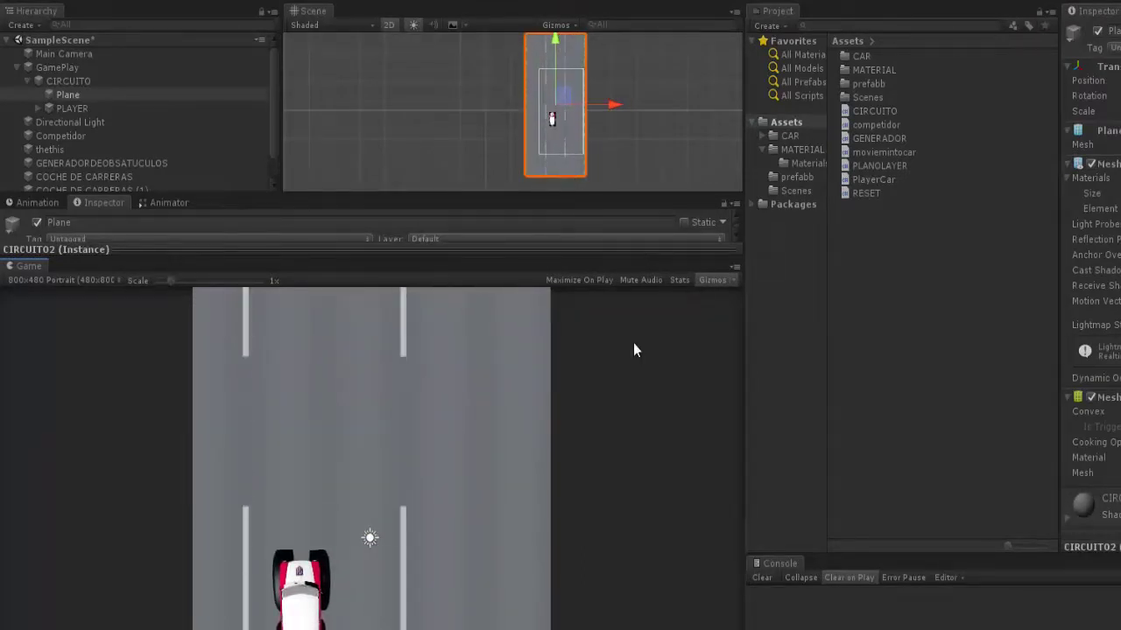
{"action": "key", "text": "Right"}
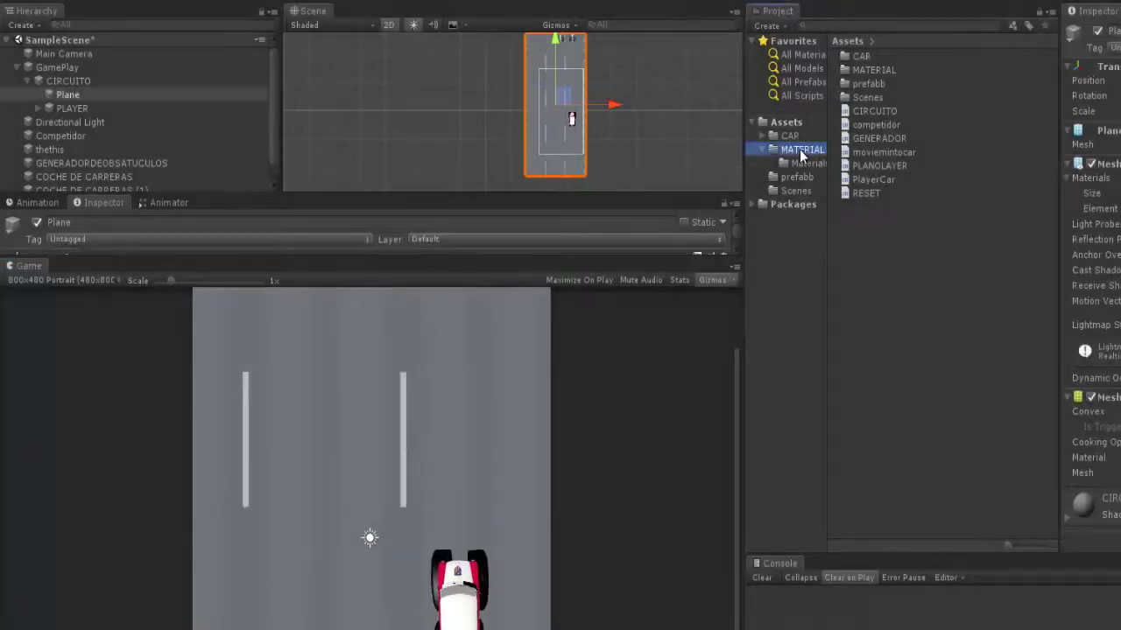
Step: Import the explosion_01_strip13 image as a new asset and select it in Assets
{"action": "left_click", "coordinate": [799, 148]}
{"action": "right_click", "coordinate": [906, 299]}
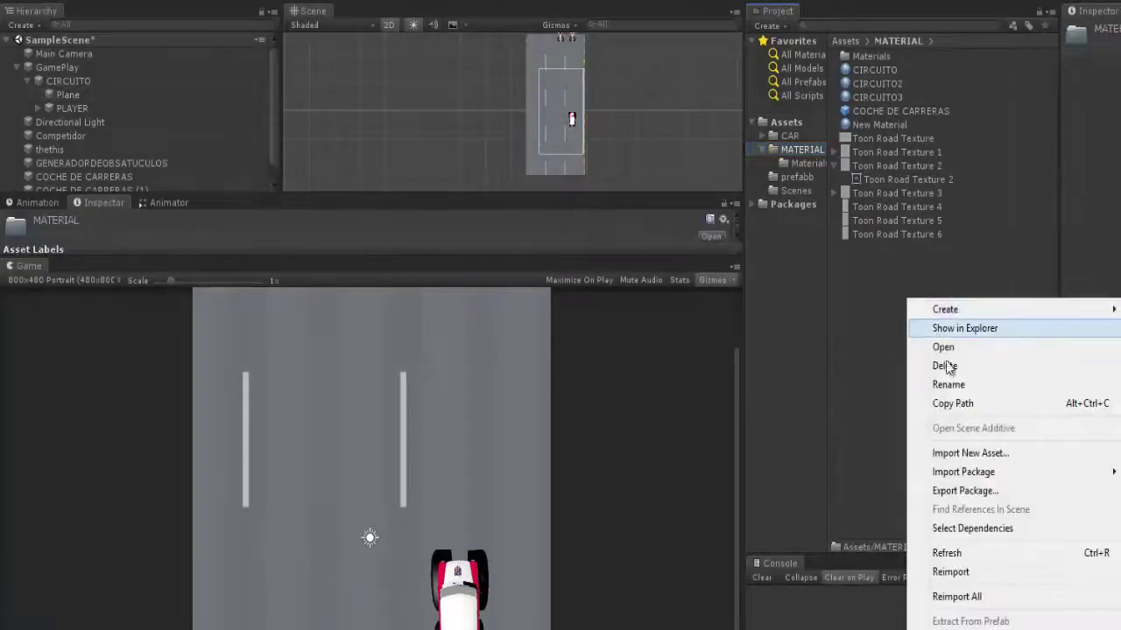
{"action": "left_click", "coordinate": [967, 452]}
{"action": "left_click", "coordinate": [919, 608]}
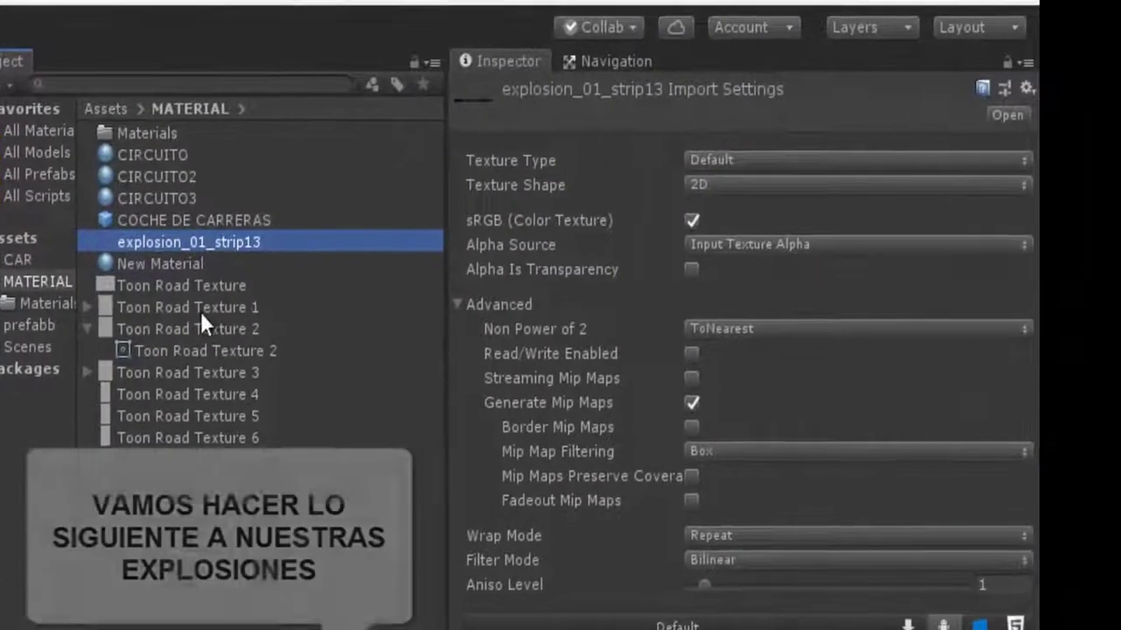
{"action": "left_click", "coordinate": [188, 307]}
{"action": "left_click", "coordinate": [26, 238]}
{"action": "left_click", "coordinate": [136, 265]}
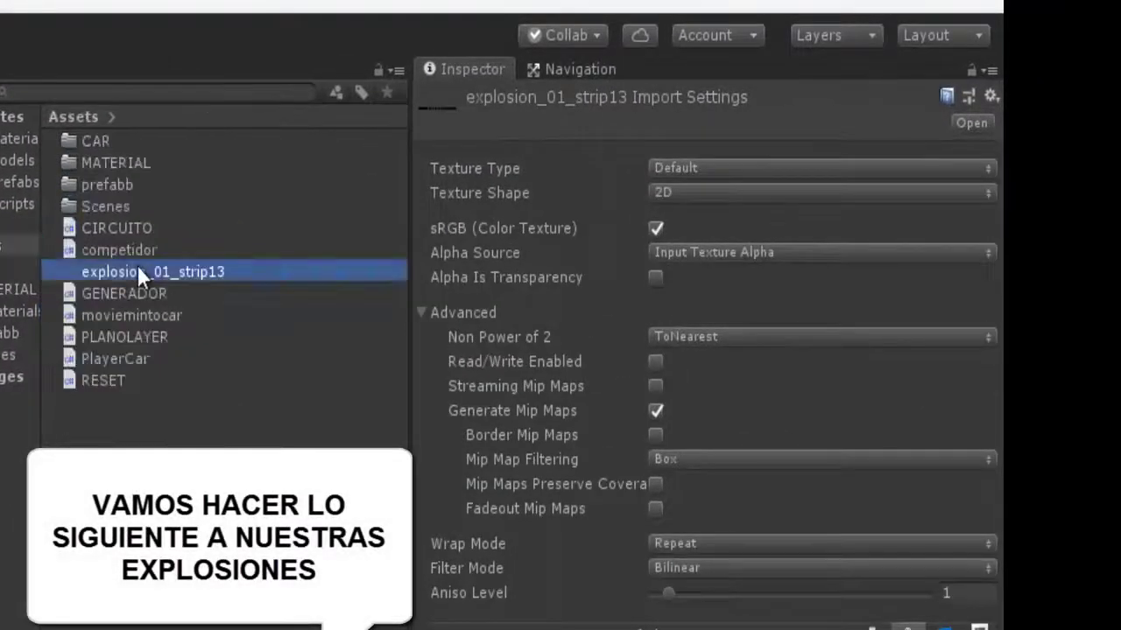
Step: Set the texture to Sprite (2D and UI), mesh type Tight, Sprite Mode Multiple
{"action": "left_click", "coordinate": [695, 169]}
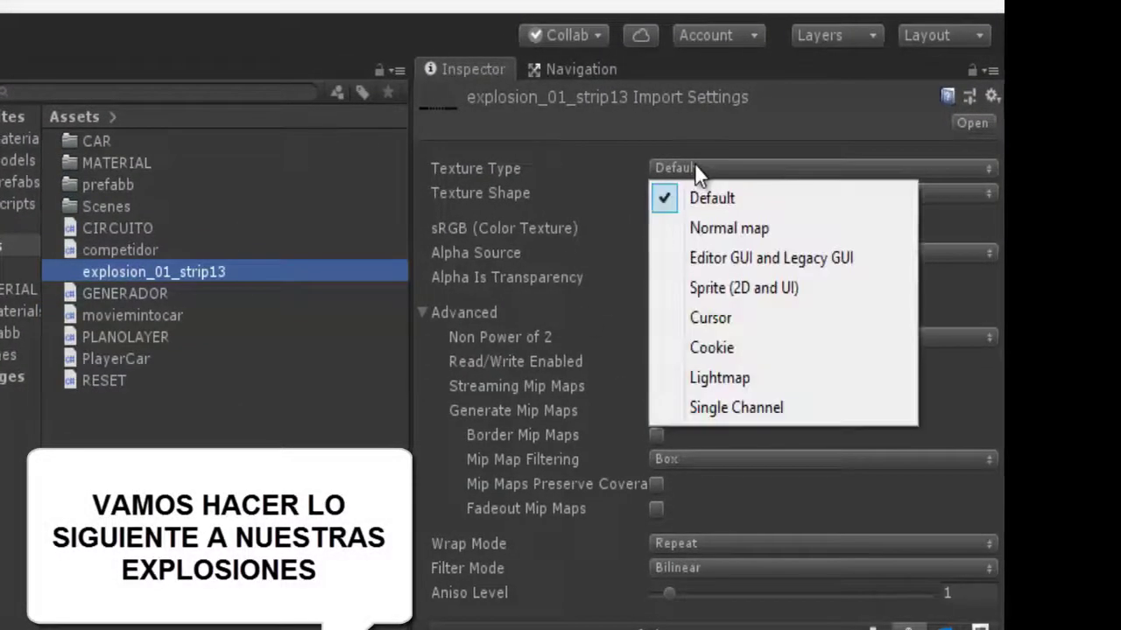
{"action": "left_click", "coordinate": [735, 287]}
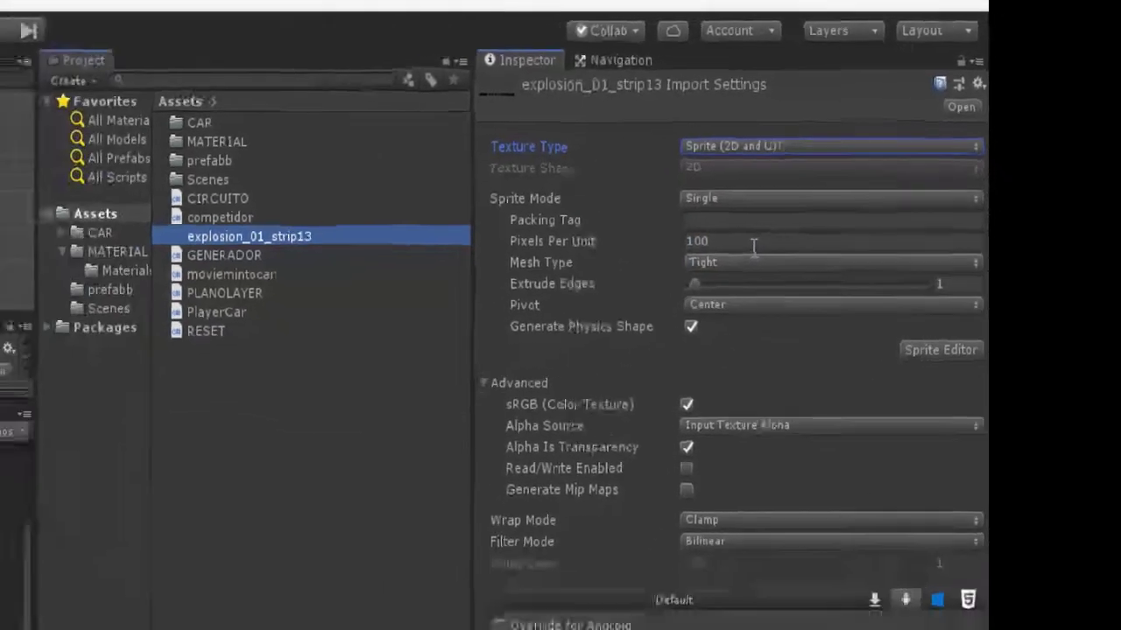
{"action": "left_click", "coordinate": [744, 247]}
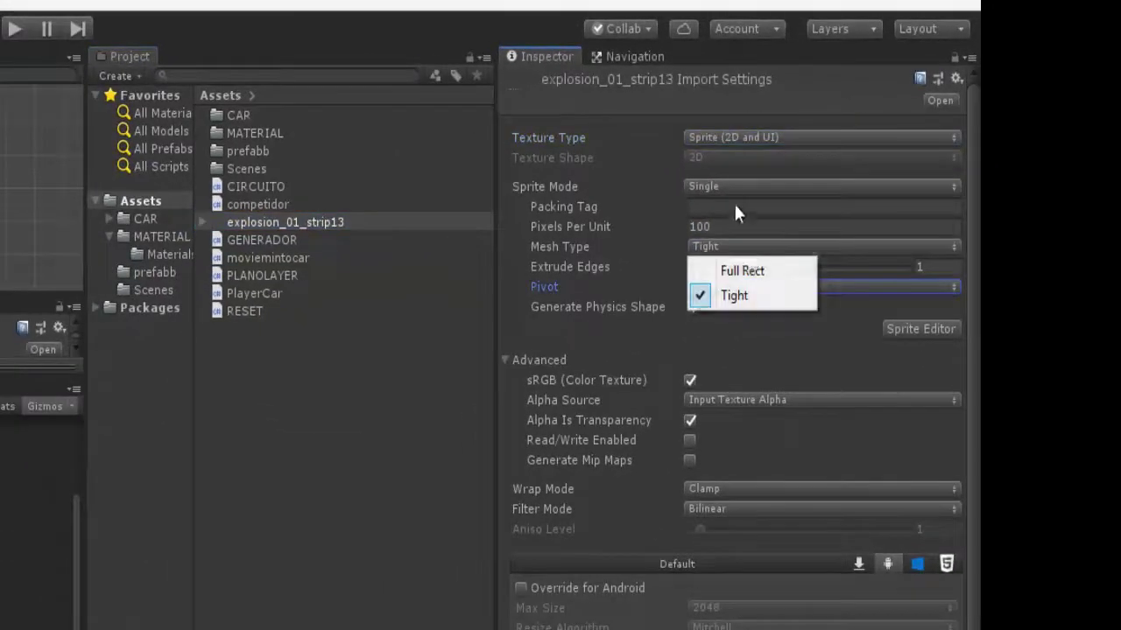
{"action": "left_click", "coordinate": [731, 186]}
{"action": "left_click", "coordinate": [731, 186]}
{"action": "left_click", "coordinate": [736, 236]}
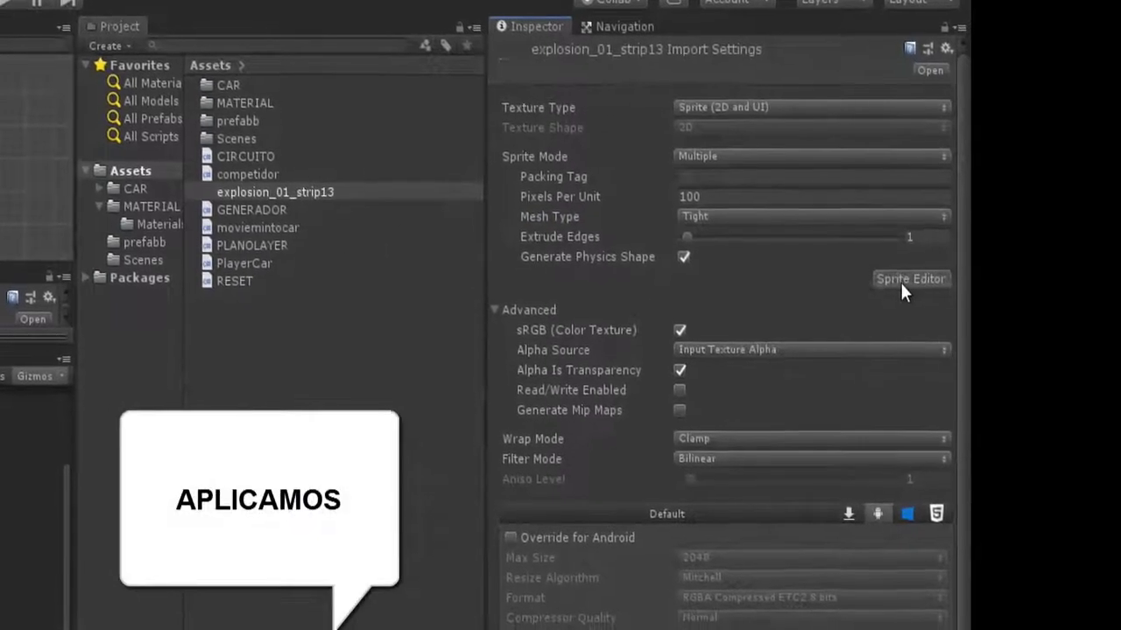
{"action": "left_click", "coordinate": [913, 287]}
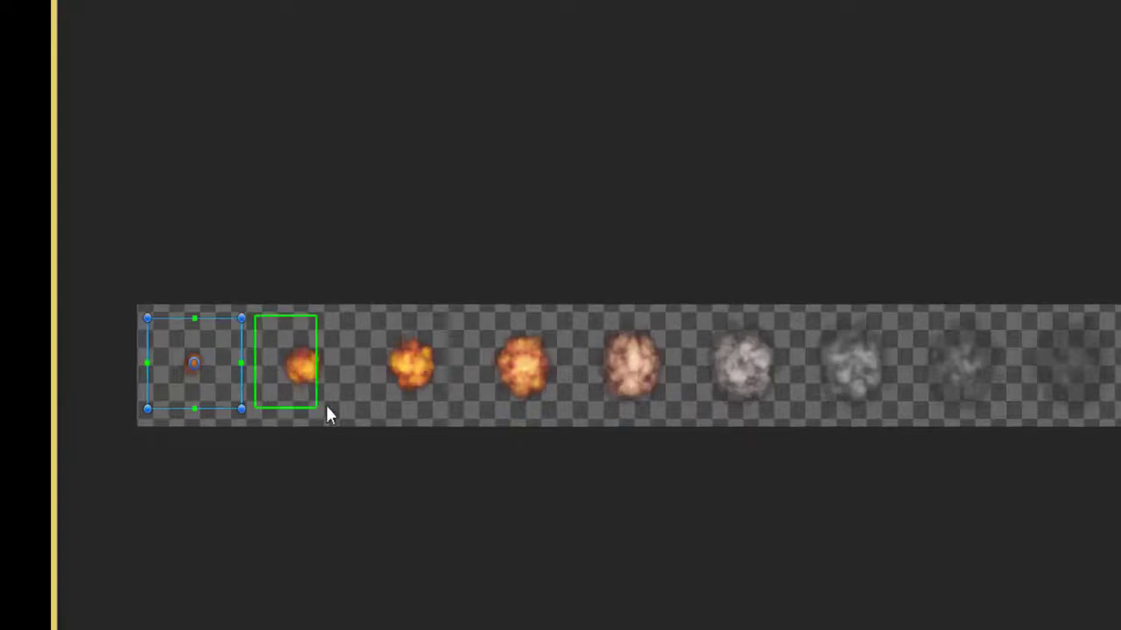
Step: Draw a slice rectangle around each explosion frame along the strip, second through ninth
{"action": "left_click_drag", "start_coordinate": [338, 410], "coordinate": [349, 411]}
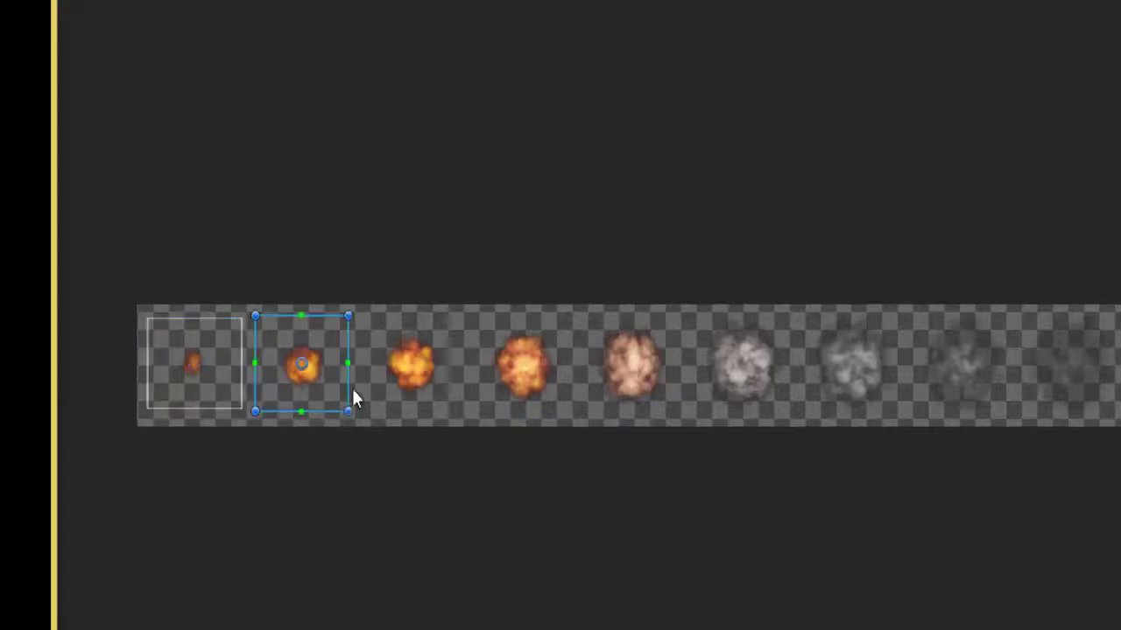
{"action": "left_click_drag", "start_coordinate": [363, 315], "coordinate": [456, 407]}
{"action": "left_click_drag", "start_coordinate": [470, 309], "coordinate": [575, 413]}
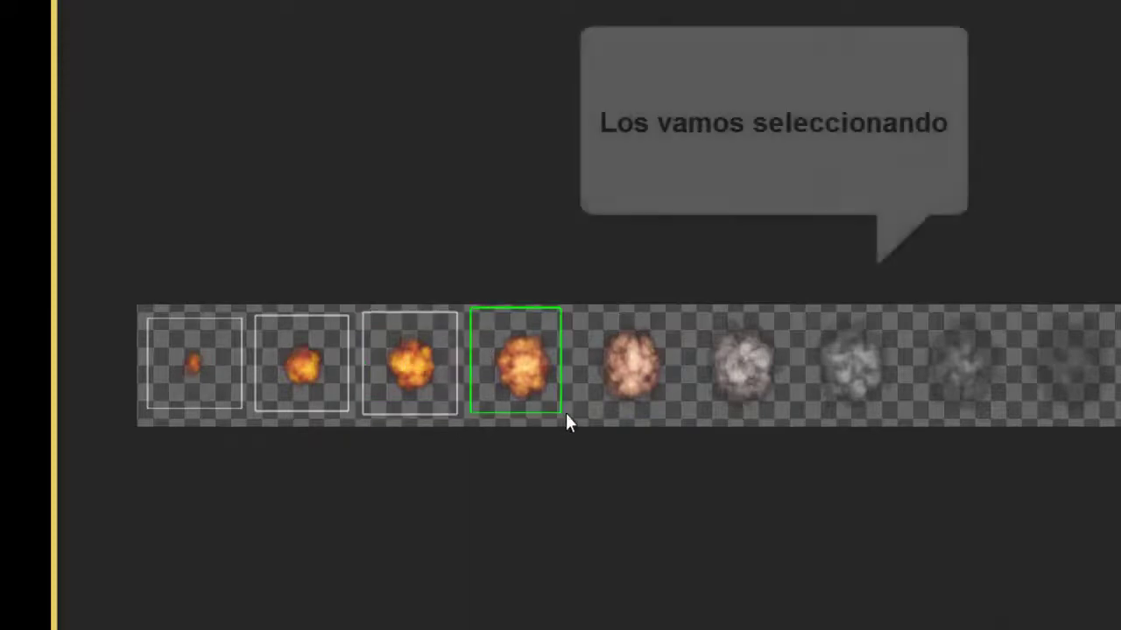
{"action": "mouse_move", "coordinate": [585, 311]}
{"action": "left_mouse_down"}
{"action": "mouse_move", "coordinate": [690, 412]}
{"action": "mouse_move", "coordinate": [677, 412]}
{"action": "left_mouse_up"}
{"action": "left_click_drag", "start_coordinate": [693, 313], "coordinate": [782, 424]}
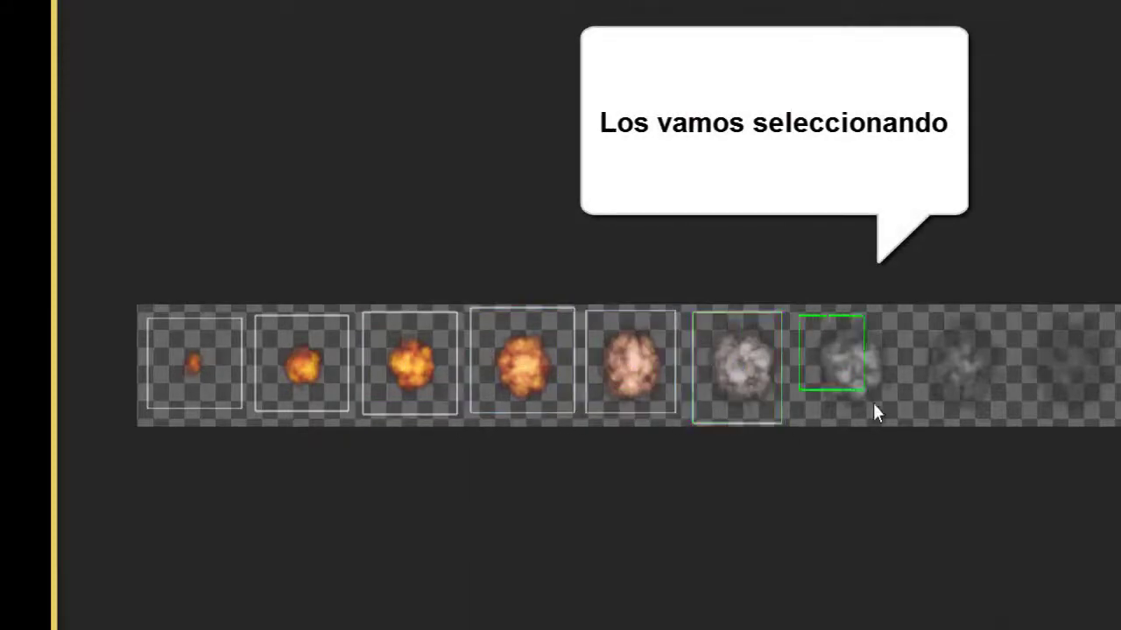
{"action": "left_click_drag", "start_coordinate": [876, 413], "coordinate": [891, 423]}
{"action": "left_click_drag", "start_coordinate": [910, 314], "coordinate": [1002, 418]}
{"action": "left_click_drag", "start_coordinate": [1020, 312], "coordinate": [1069, 379]}
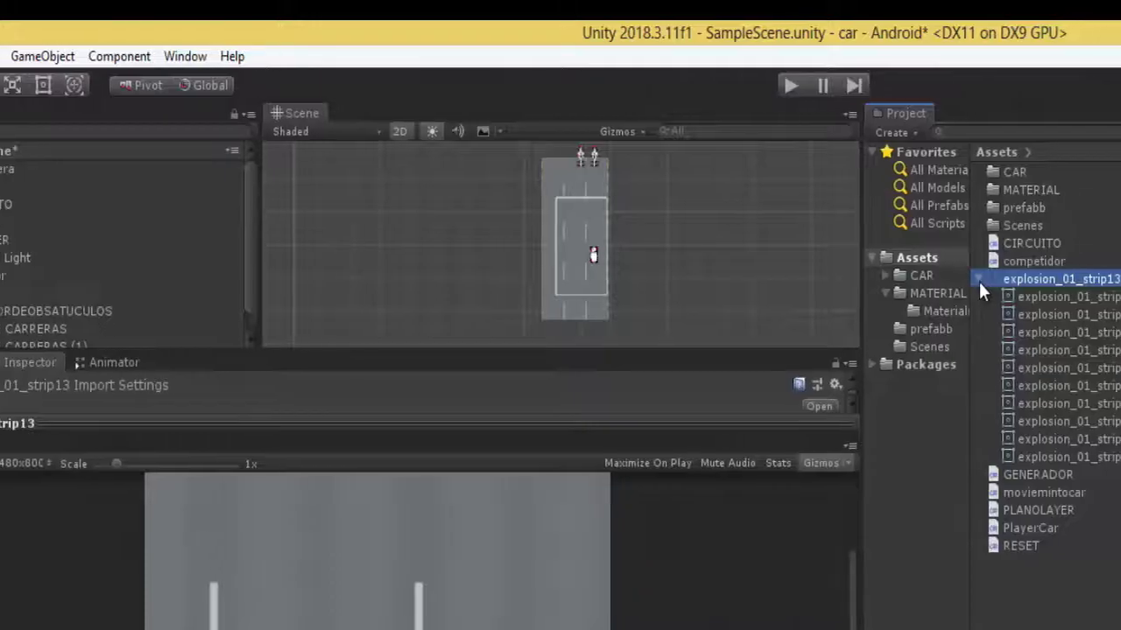
Step: Place explosion_01_strip13_4 in the scene as a trial, then delete it
{"action": "left_click", "coordinate": [996, 296]}
{"action": "left_click", "coordinate": [983, 325]}
{"action": "left_click", "coordinate": [971, 371]}
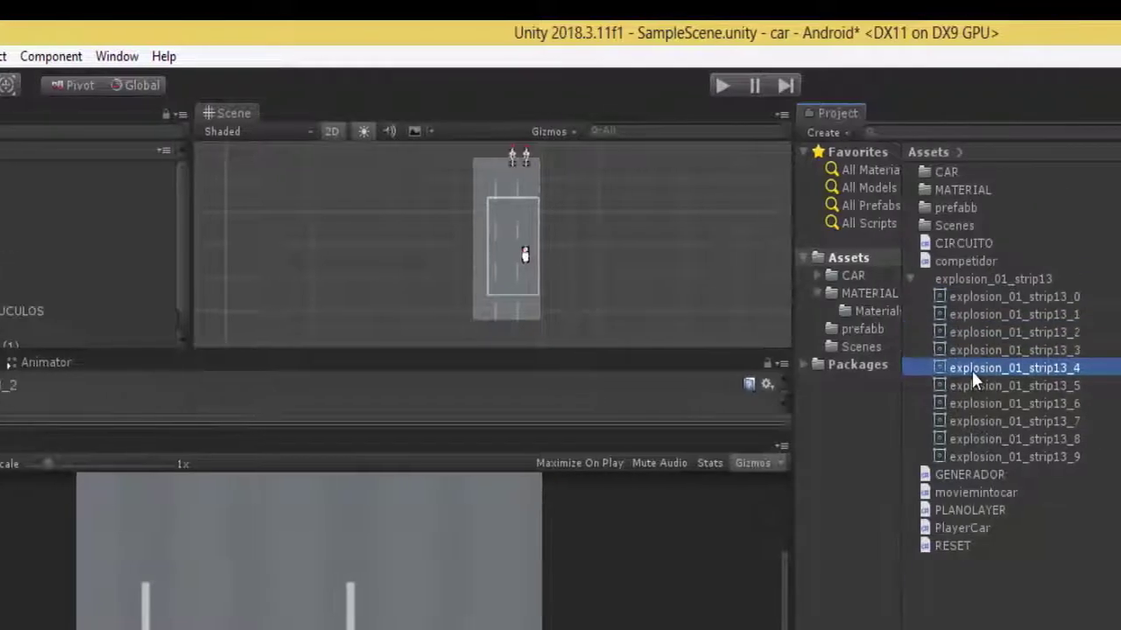
{"action": "left_click_drag", "start_coordinate": [950, 348], "coordinate": [119, 261]}
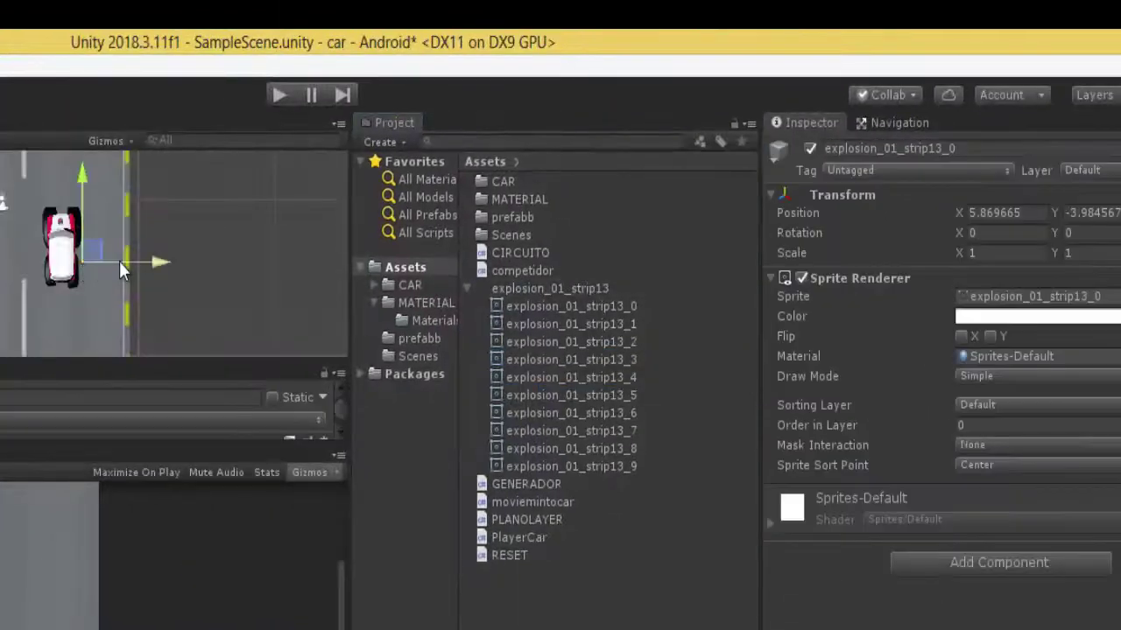
{"action": "key", "text": "Delete"}
Step: Set the explosion sheet's Pixels Per Unit to 5
{"action": "left_click", "coordinate": [562, 289]}
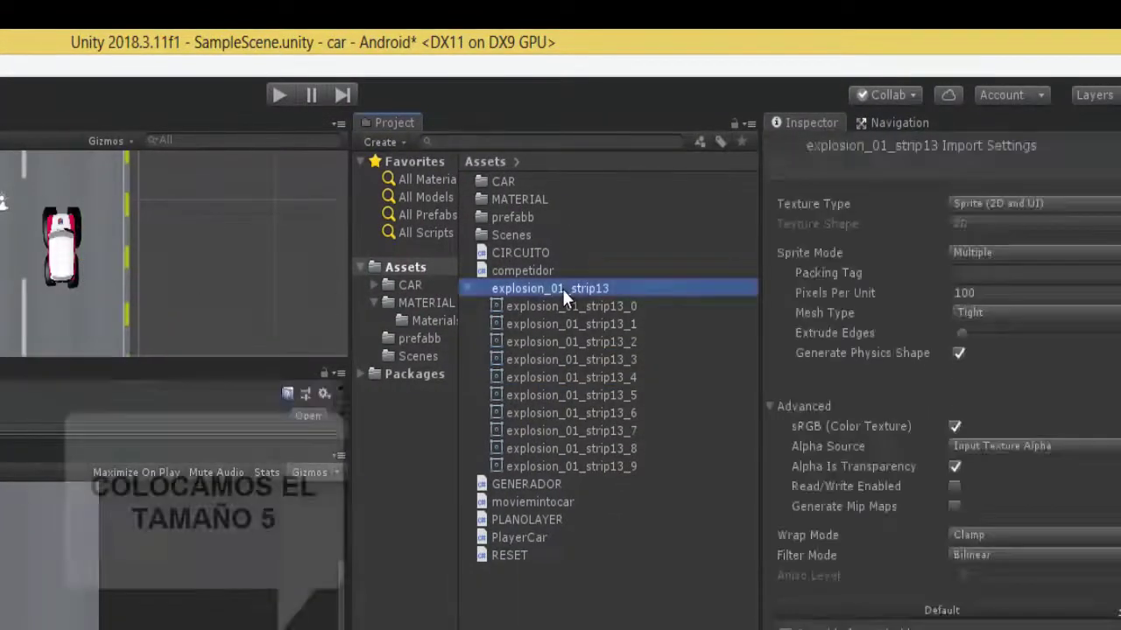
{"action": "left_click", "coordinate": [1007, 293]}
{"action": "type", "text": "5"}
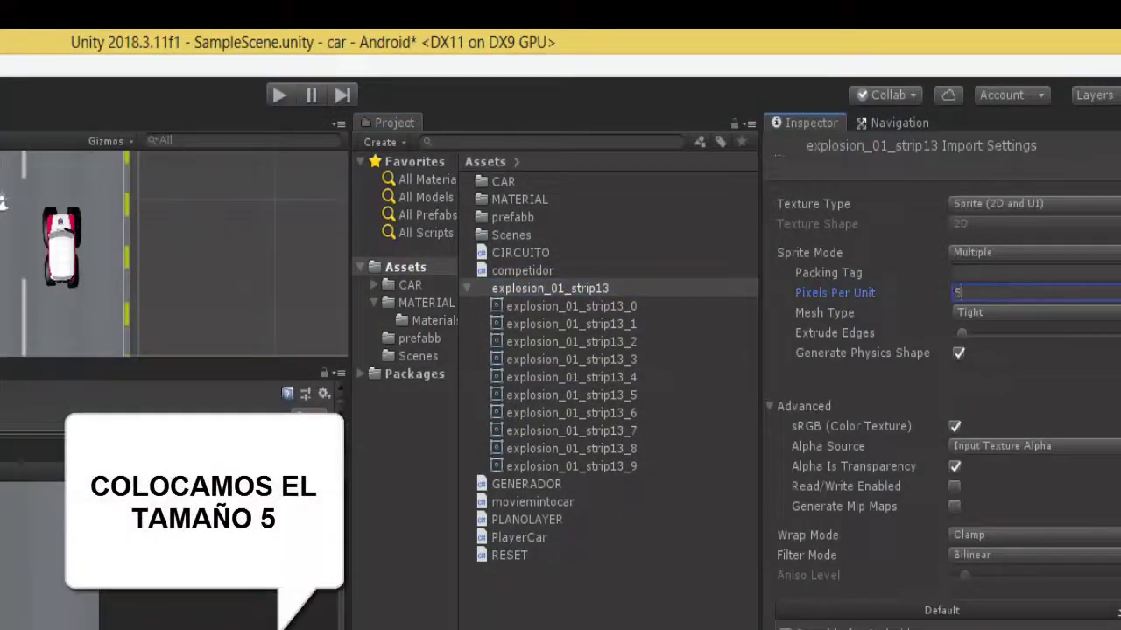
Step: Place the first explosion frame in the scene with Order in Layer 10, positioned near the car
{"action": "left_click_drag", "start_coordinate": [526, 306], "coordinate": [181, 265]}
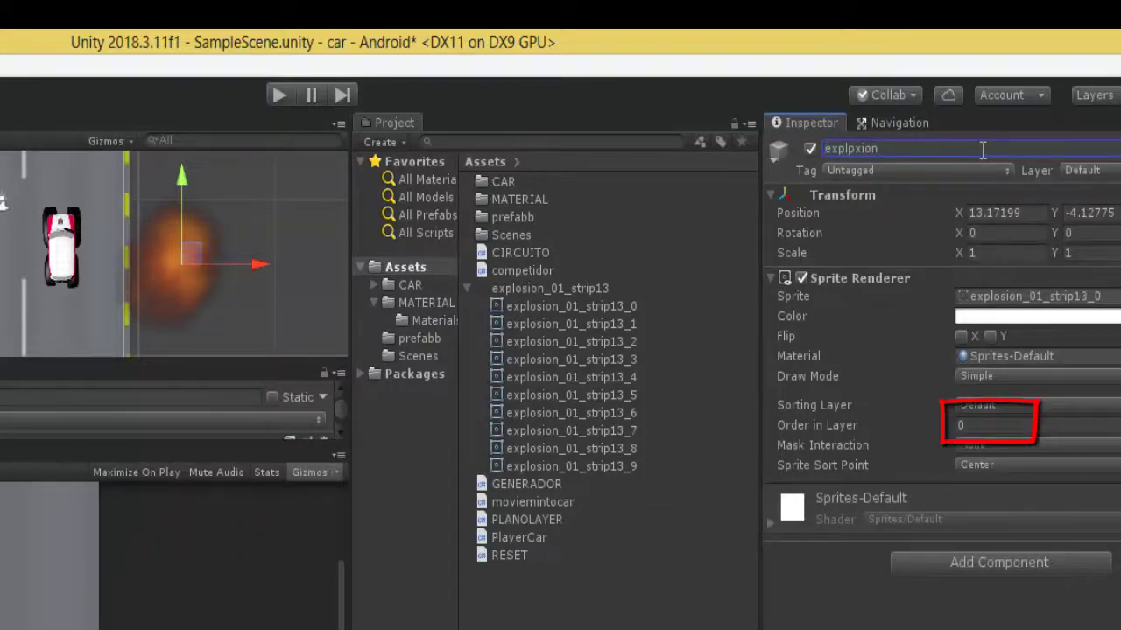
{"action": "left_click", "coordinate": [972, 425]}
{"action": "type", "text": "10"}
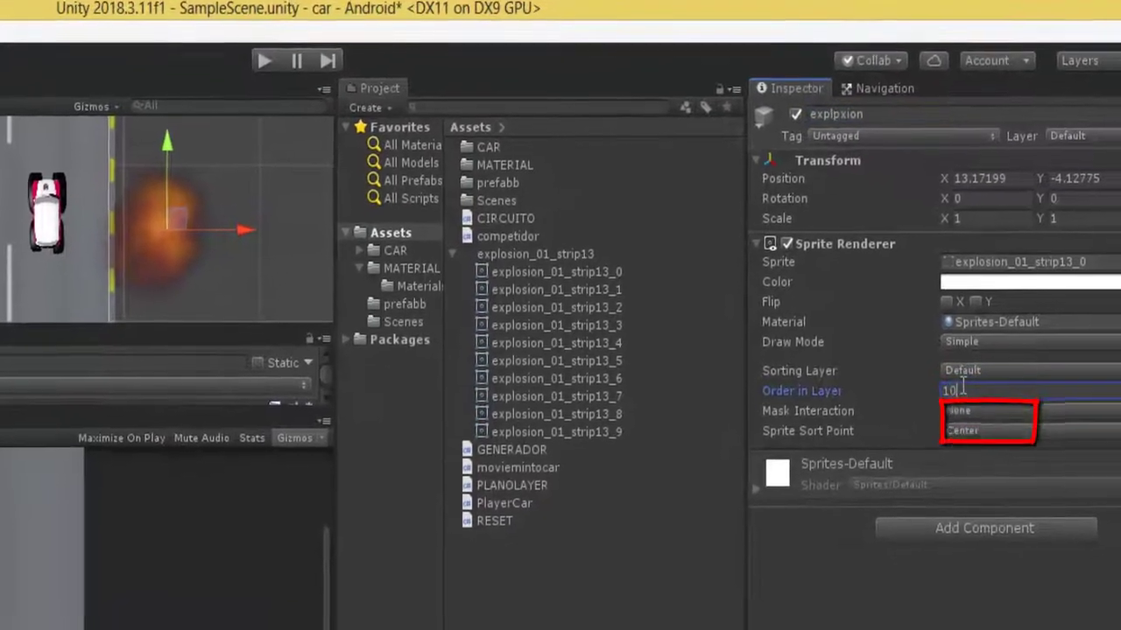
{"action": "left_click_drag", "start_coordinate": [219, 229], "coordinate": [392, 146]}
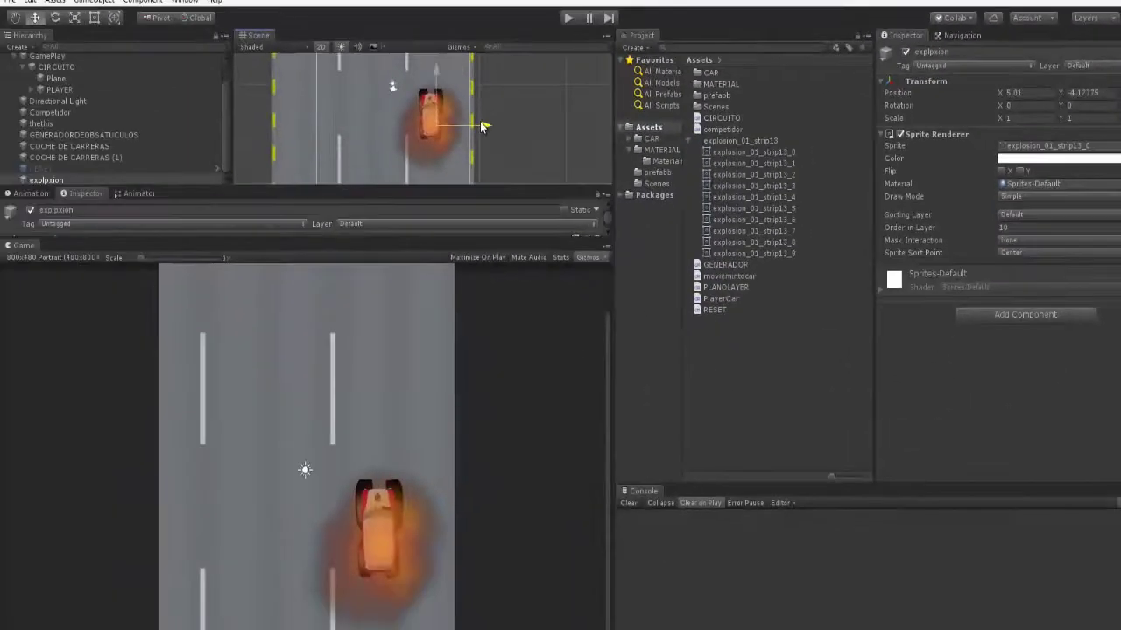
{"action": "mouse_move", "coordinate": [483, 125]}
{"action": "left_mouse_down"}
{"action": "mouse_move", "coordinate": [572, 125]}
{"action": "mouse_move", "coordinate": [441, 87]}
{"action": "left_mouse_up"}
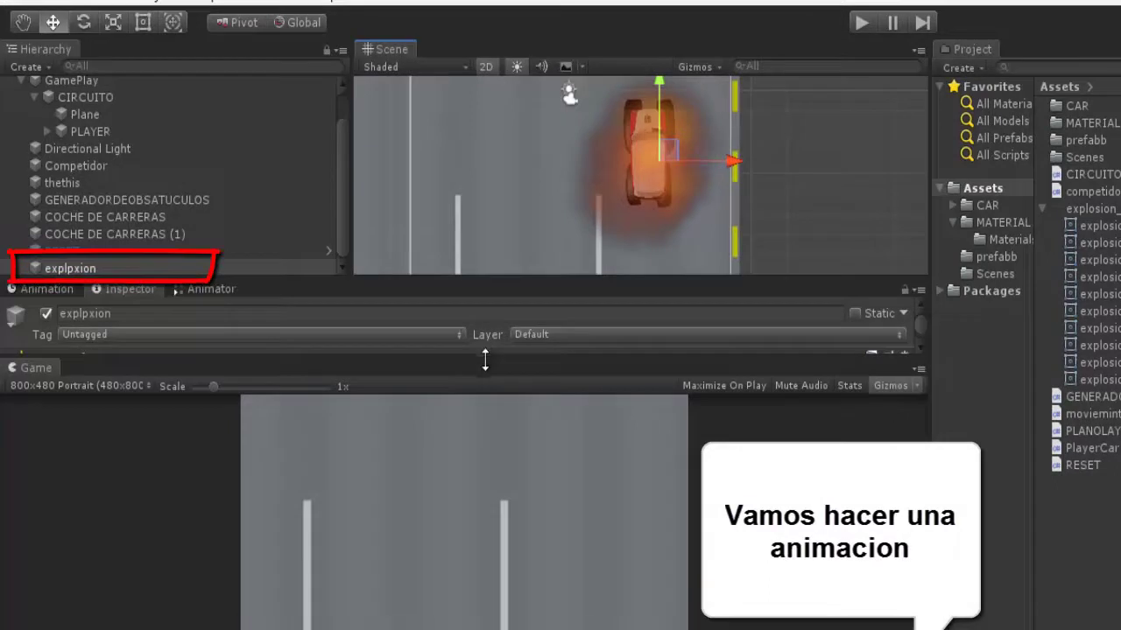
Step: Enlarge the inspector area and bring up the Animation window for explpxion
{"action": "left_click_drag", "start_coordinate": [485, 360], "coordinate": [516, 569]}
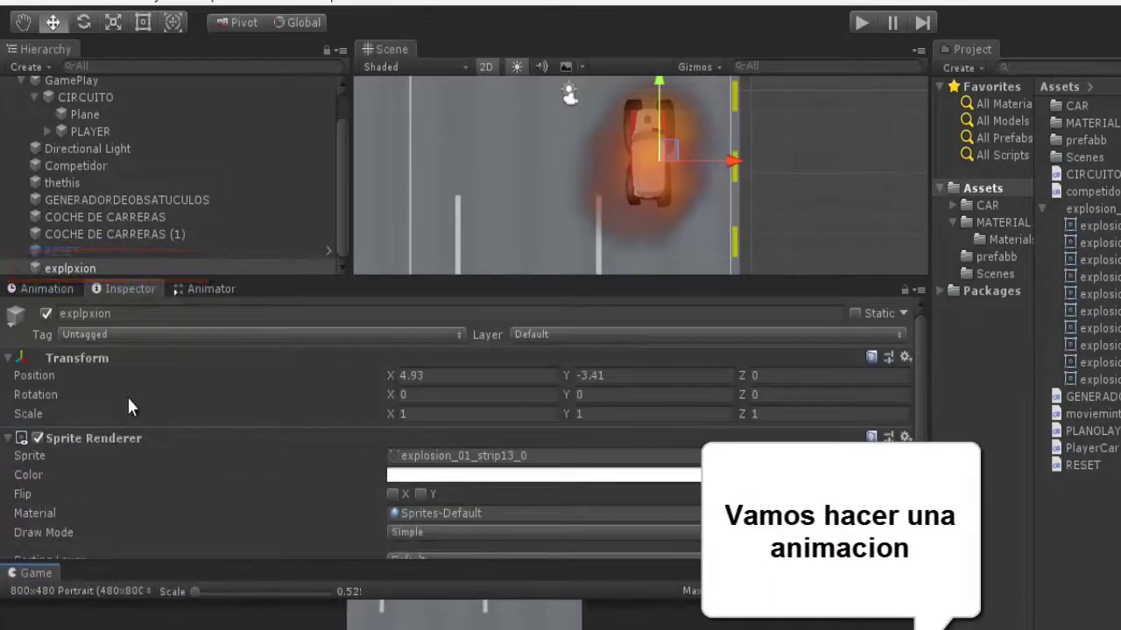
{"action": "left_click", "coordinate": [202, 289]}
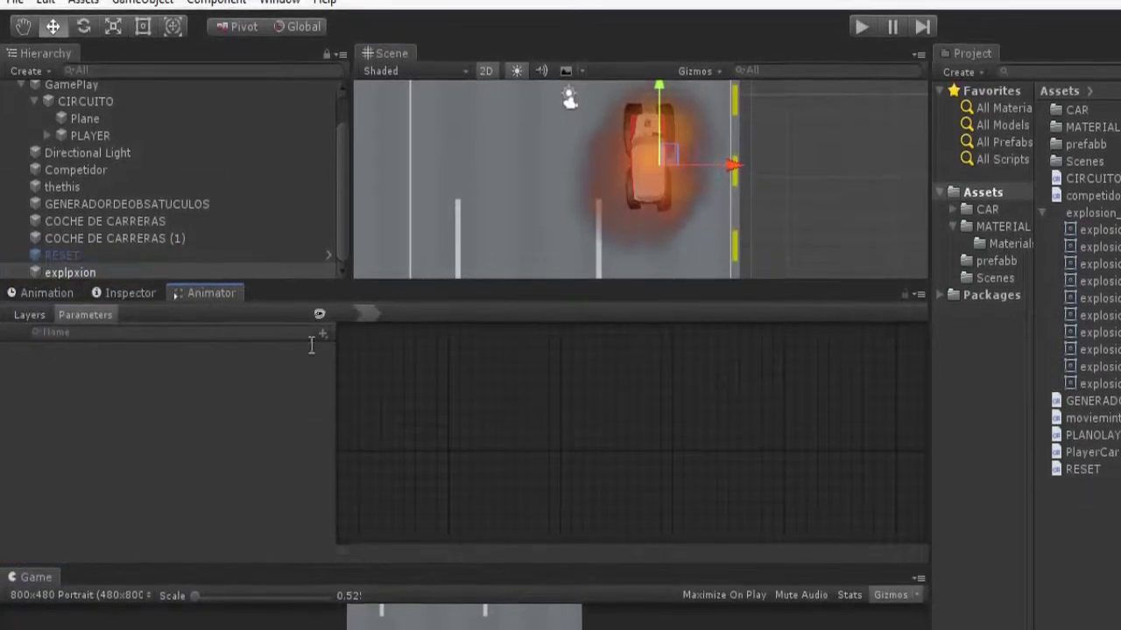
{"action": "left_click", "coordinate": [56, 277]}
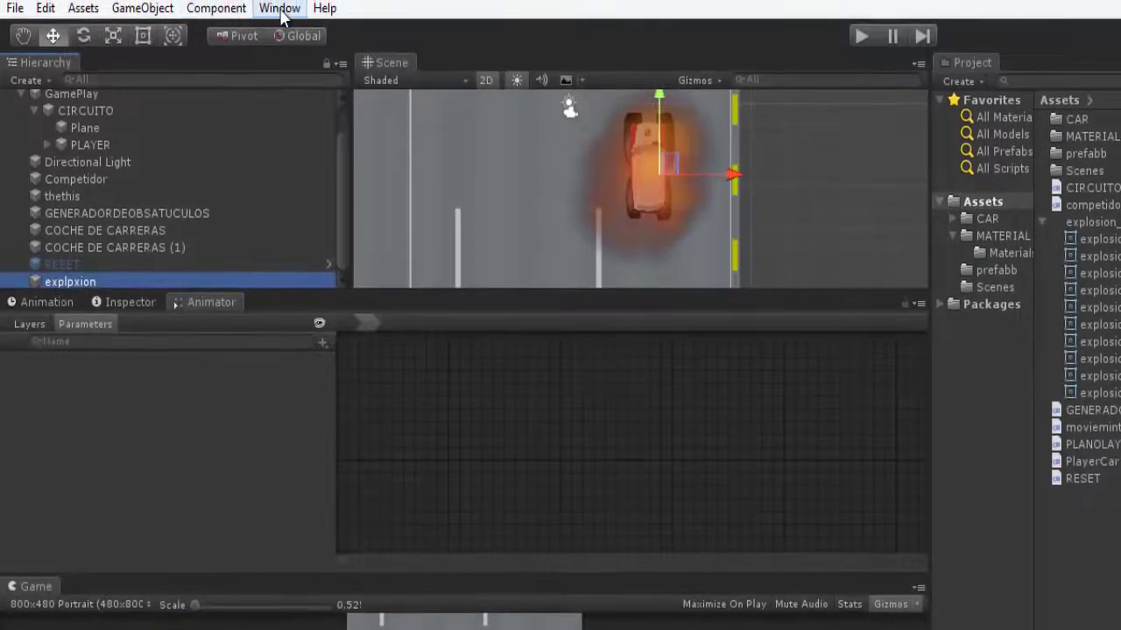
{"action": "left_click", "coordinate": [281, 9]}
{"action": "mouse_move", "coordinate": [368, 252]}
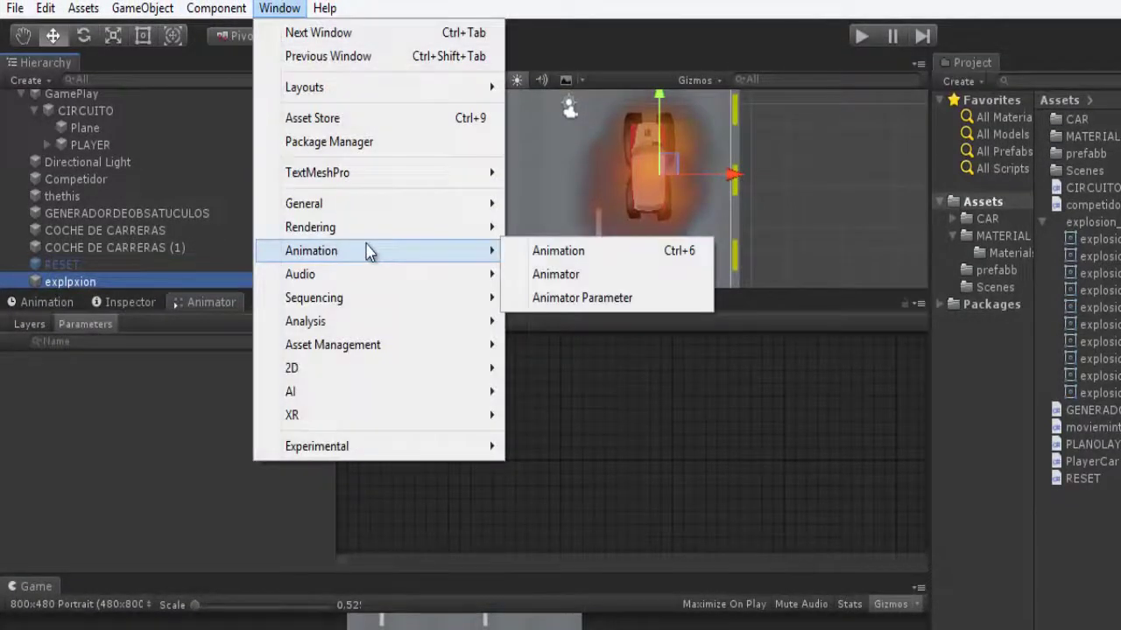
{"action": "left_click", "coordinate": [613, 251]}
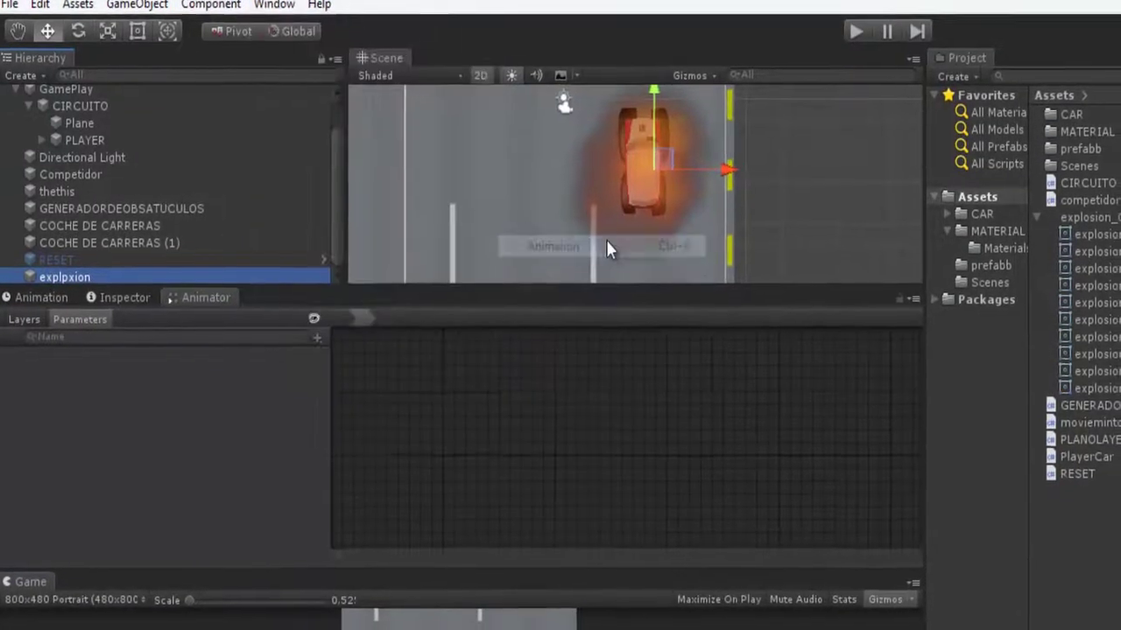
Step: Create a new animation clip for explpxion saved as 'animacion explosion'
{"action": "left_click", "coordinate": [79, 260]}
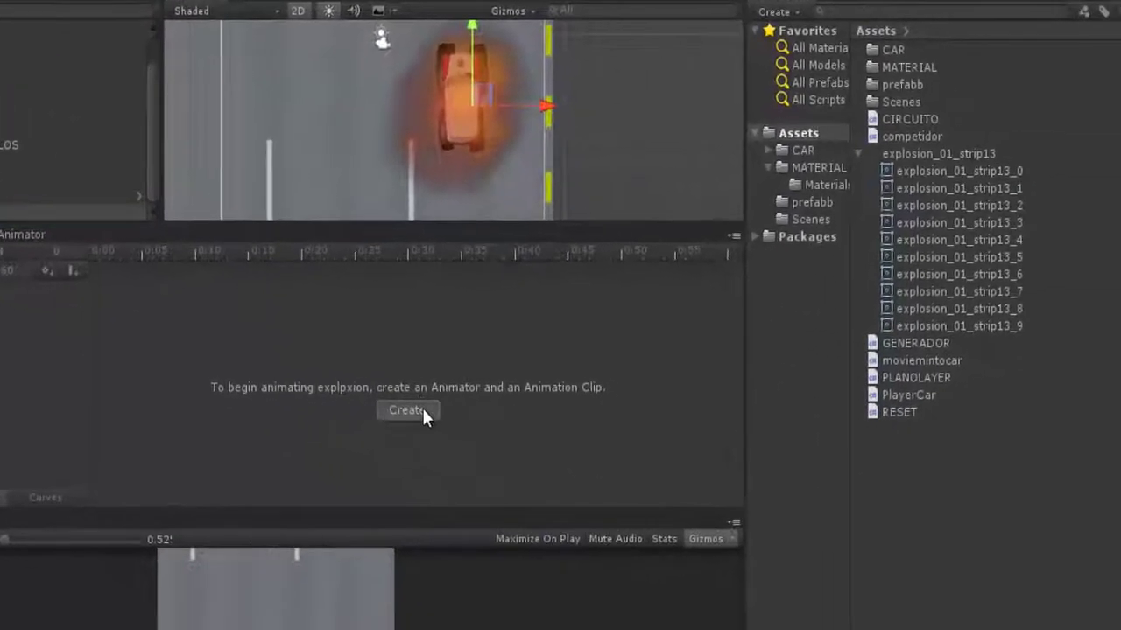
{"action": "left_click", "coordinate": [422, 408]}
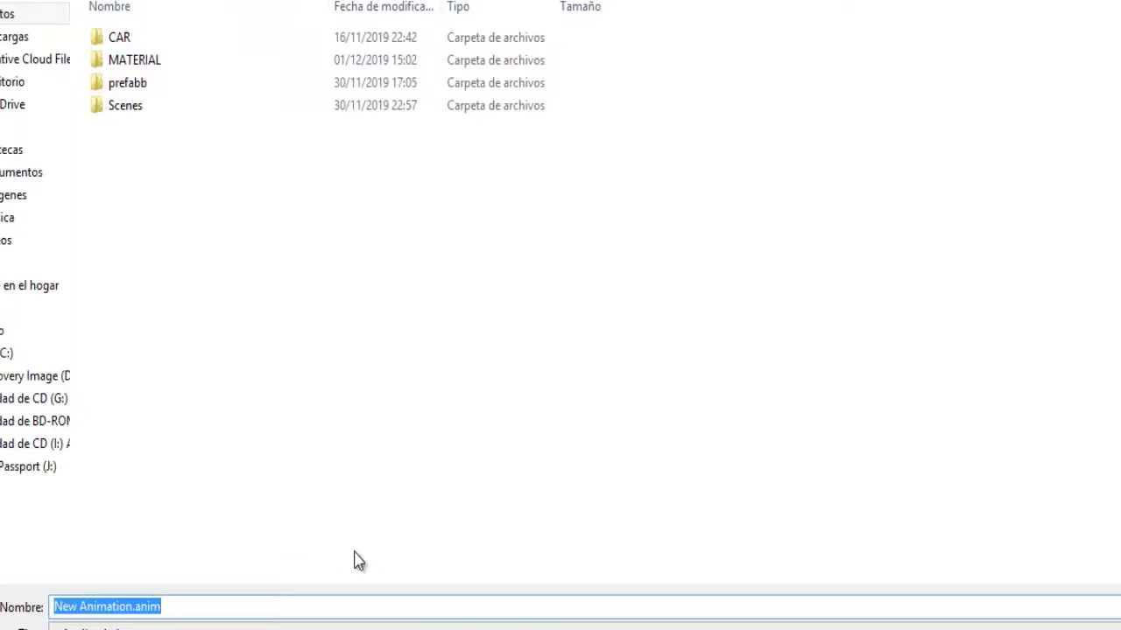
{"action": "type", "text": "animacion e"}
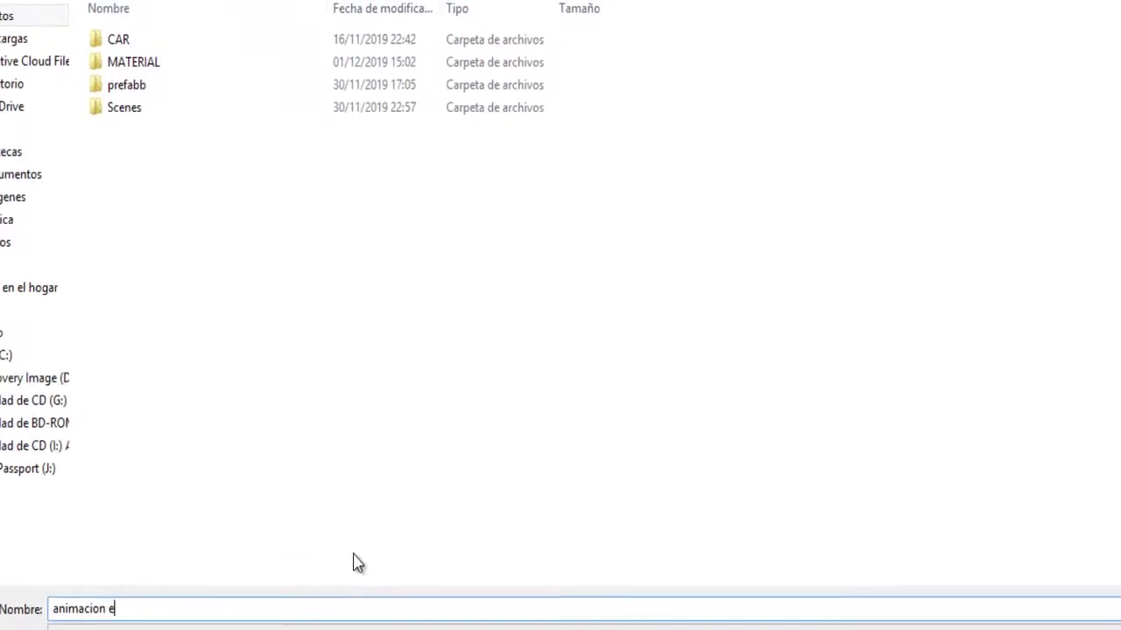
{"action": "type", "text": "xplosion"}
{"action": "key", "text": "Return"}
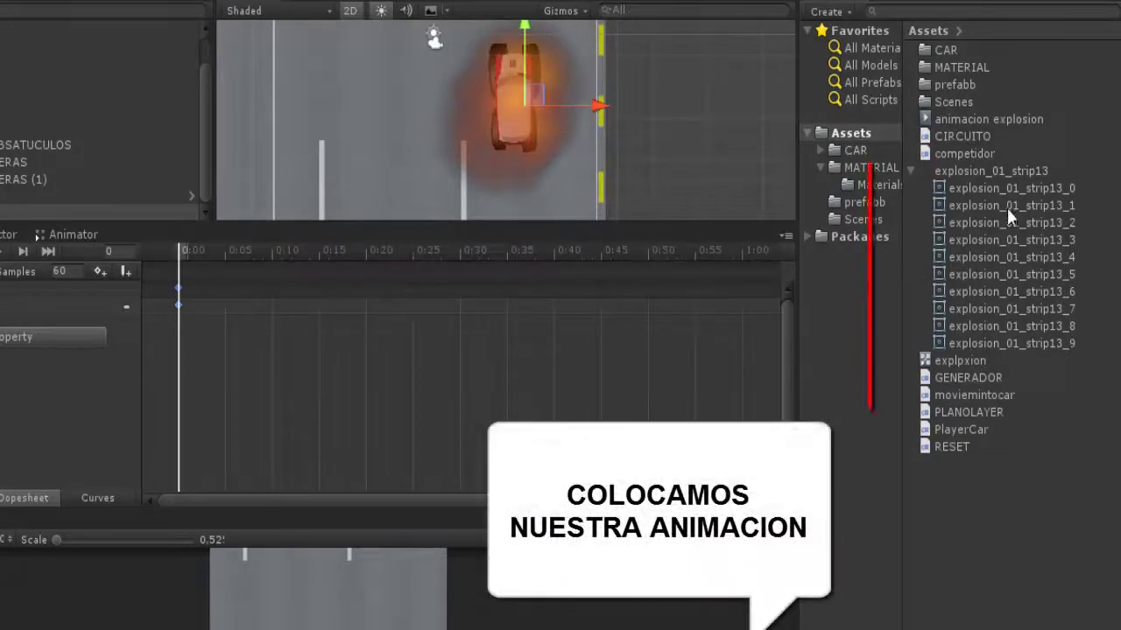
Step: Key explosion_01_strip13_1, then frames 2 through 9, into the clip and play it back
{"action": "left_click_drag", "start_coordinate": [1008, 205], "coordinate": [218, 339]}
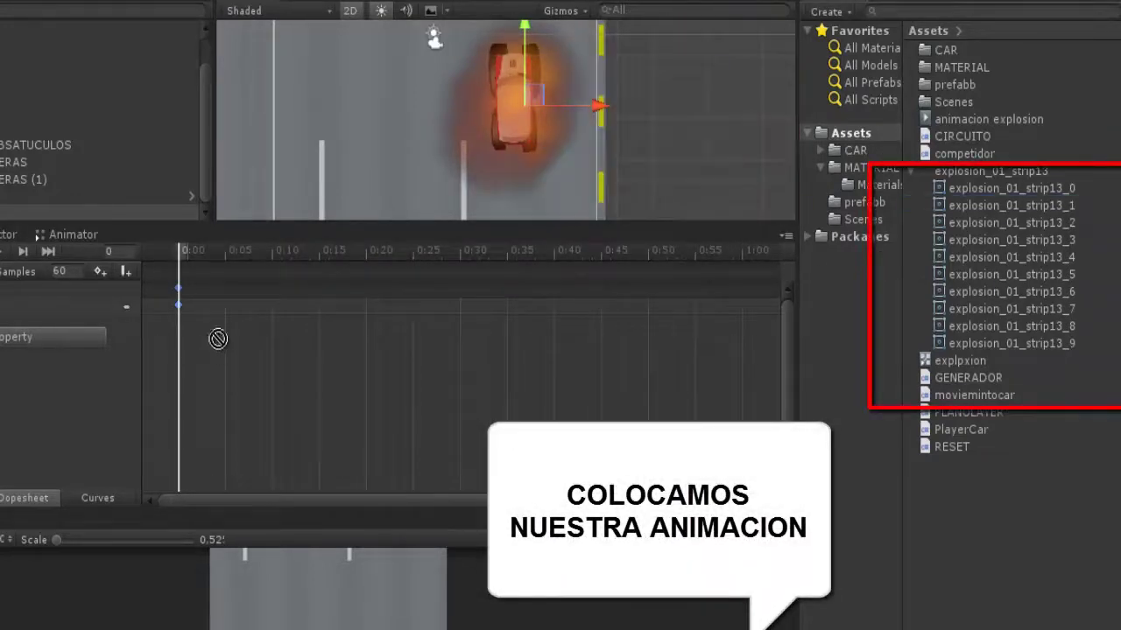
{"action": "left_click_drag", "start_coordinate": [218, 298], "coordinate": [218, 306]}
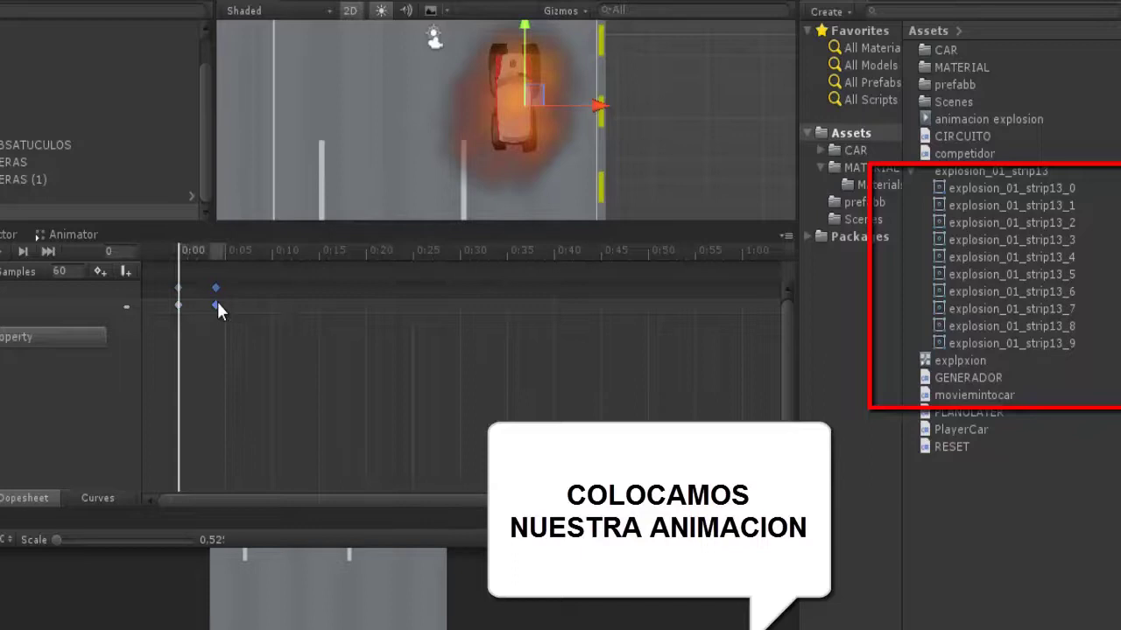
{"action": "left_click", "coordinate": [961, 221]}
{"action": "left_click", "coordinate": [974, 341], "text": "shift"}
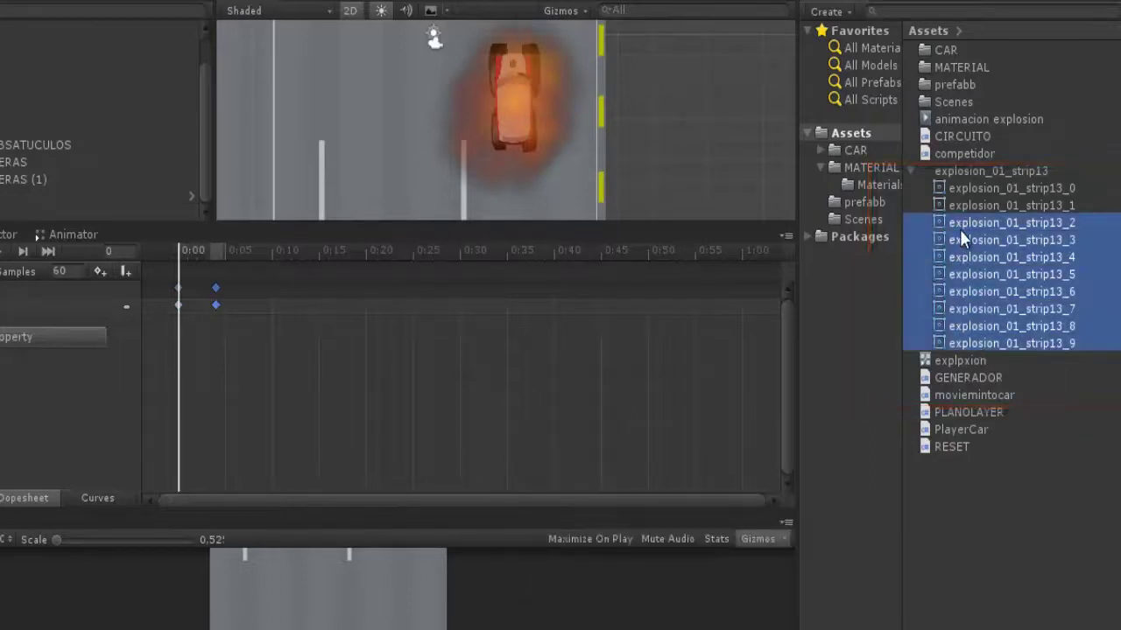
{"action": "mouse_move", "coordinate": [959, 230]}
{"action": "left_mouse_down"}
{"action": "mouse_move", "coordinate": [317, 337]}
{"action": "mouse_move", "coordinate": [259, 299]}
{"action": "left_mouse_up"}
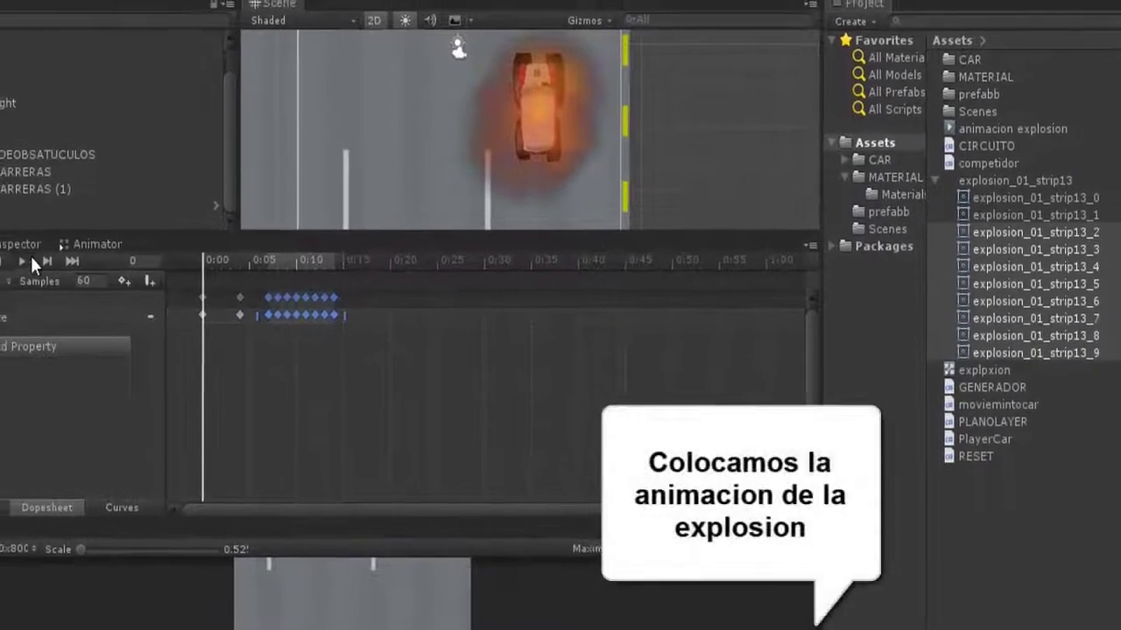
{"action": "left_click", "coordinate": [31, 260]}
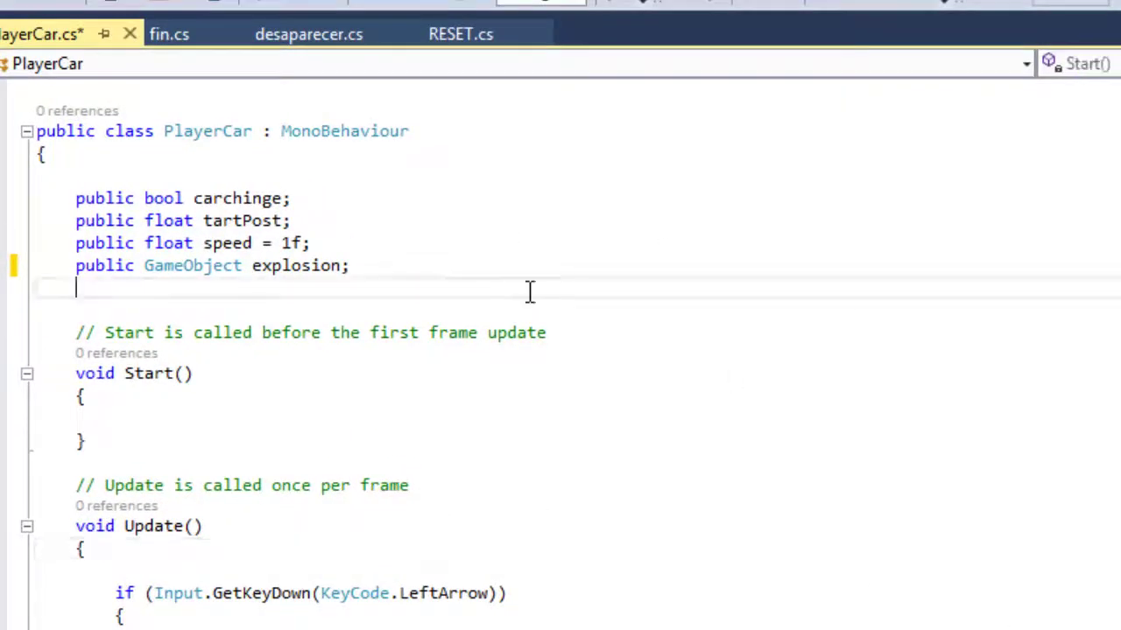
Step: Go over PlayerCar.cs: the 'public GameObject explosion;' field and the OnTriggerEnter2D method's ELIMI tag check
{"action": "left_click_drag", "start_coordinate": [398, 267], "coordinate": [150, 296]}
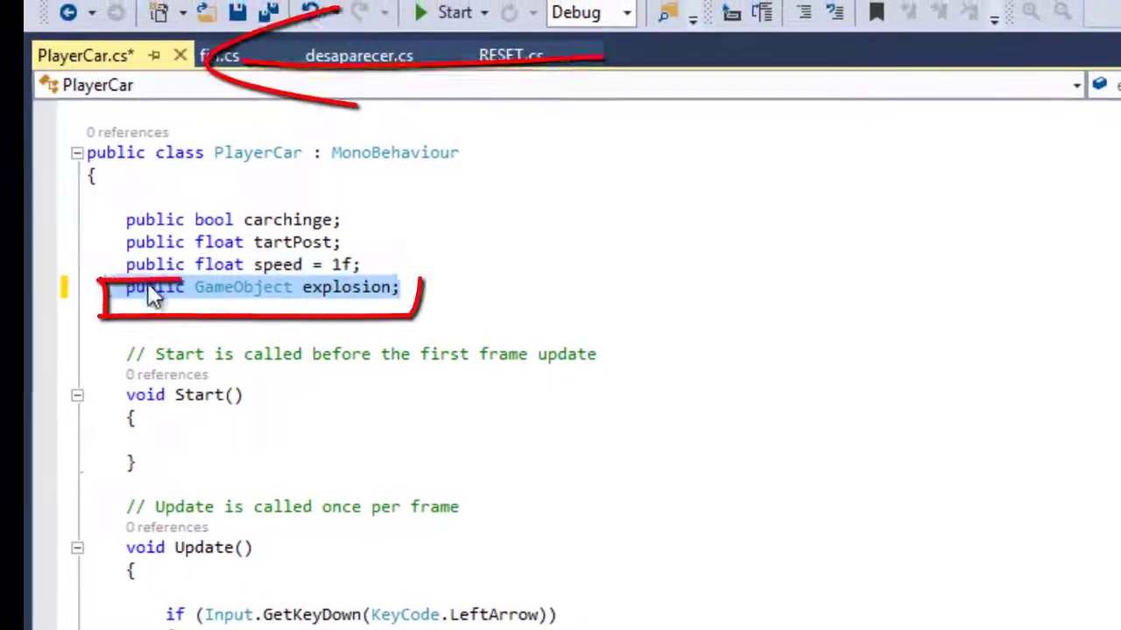
{"action": "left_click", "coordinate": [463, 292]}
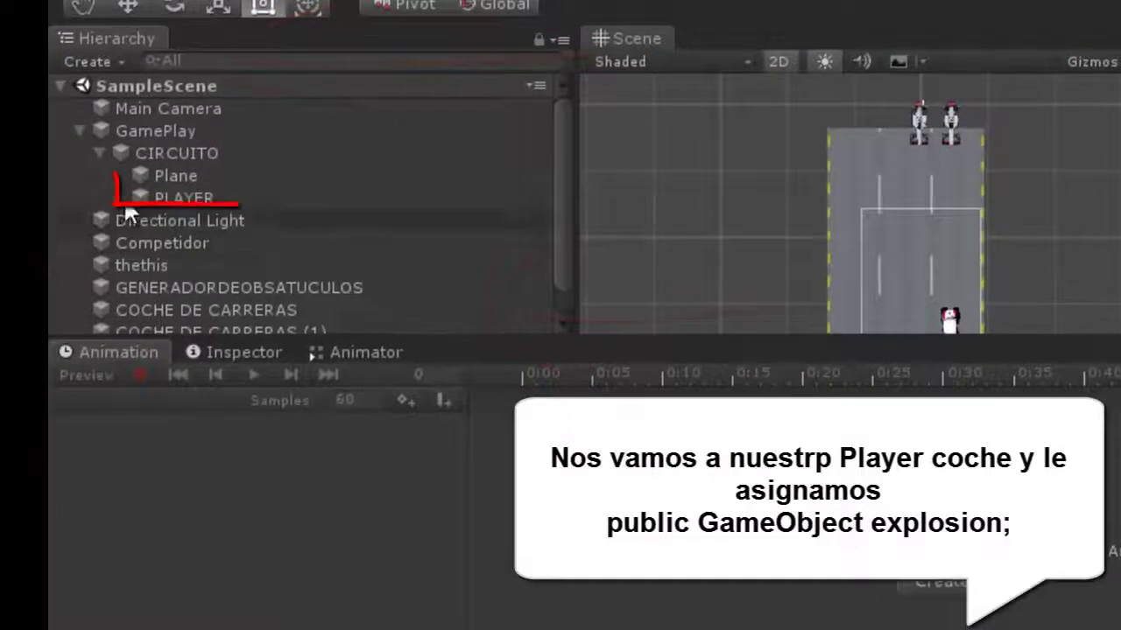
{"action": "left_click", "coordinate": [187, 190]}
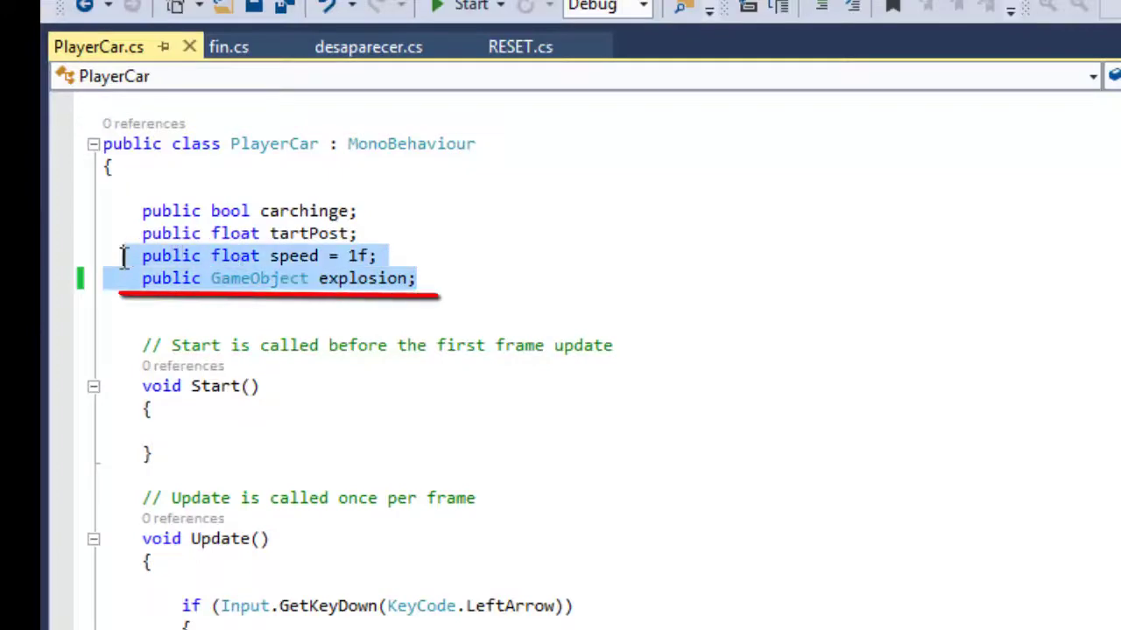
{"action": "scroll", "coordinate": [498, 297], "scroll_direction": "down", "scroll_amount": 4}
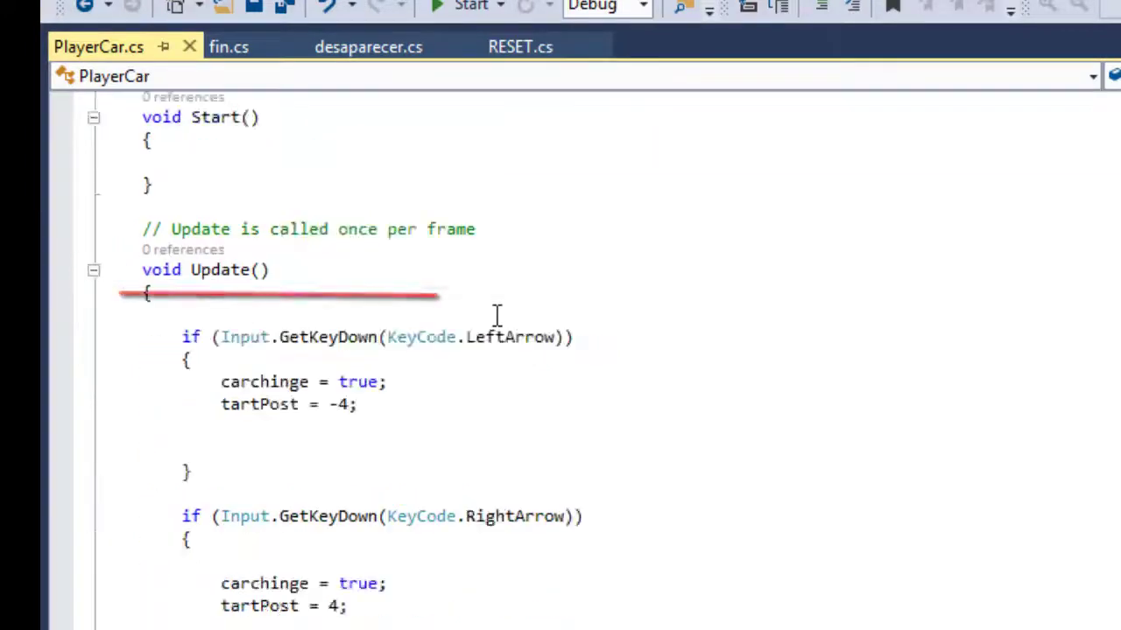
{"action": "scroll", "coordinate": [495, 318], "scroll_direction": "down", "scroll_amount": 5}
{"action": "scroll", "coordinate": [507, 347], "scroll_direction": "down", "scroll_amount": 6}
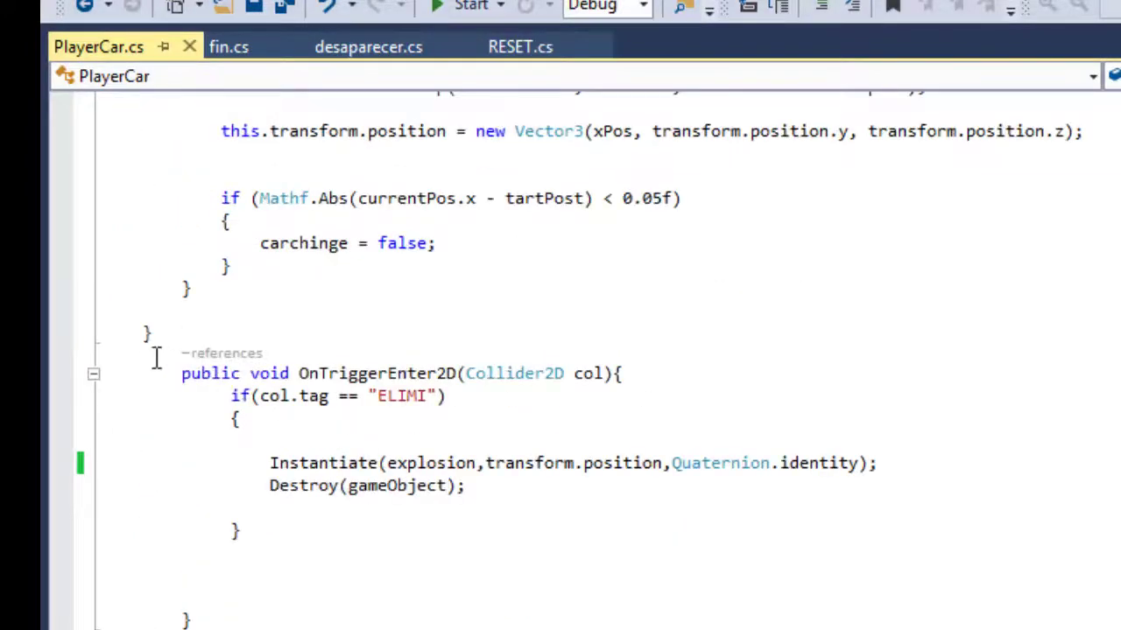
{"action": "left_click_drag", "start_coordinate": [163, 373], "coordinate": [612, 520]}
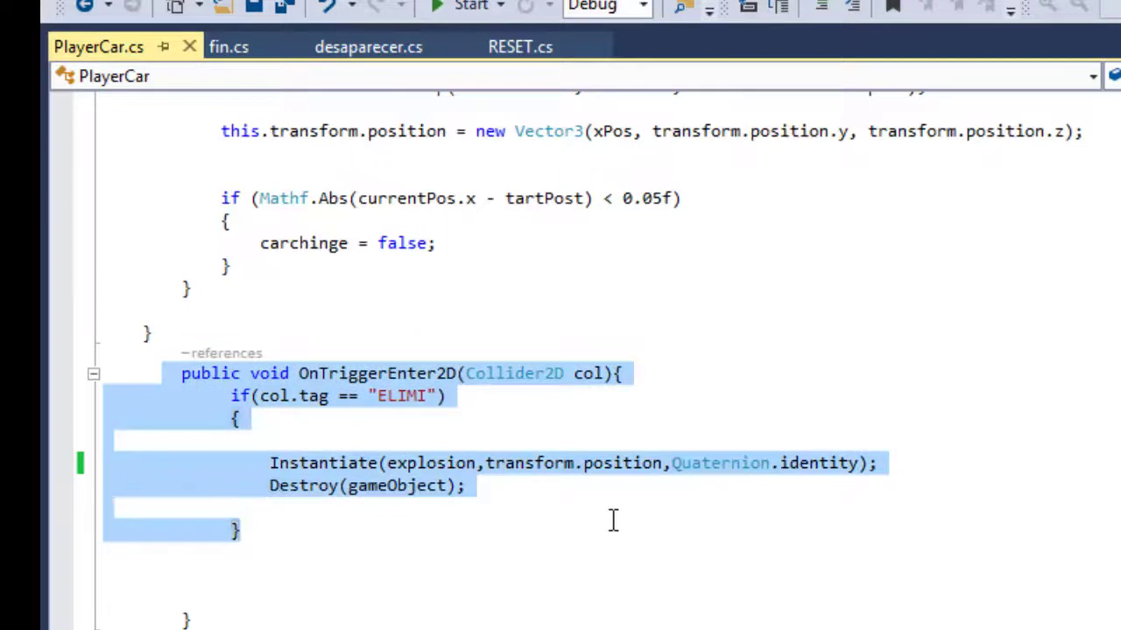
{"action": "left_click", "coordinate": [602, 578]}
{"action": "double_click", "coordinate": [407, 395]}
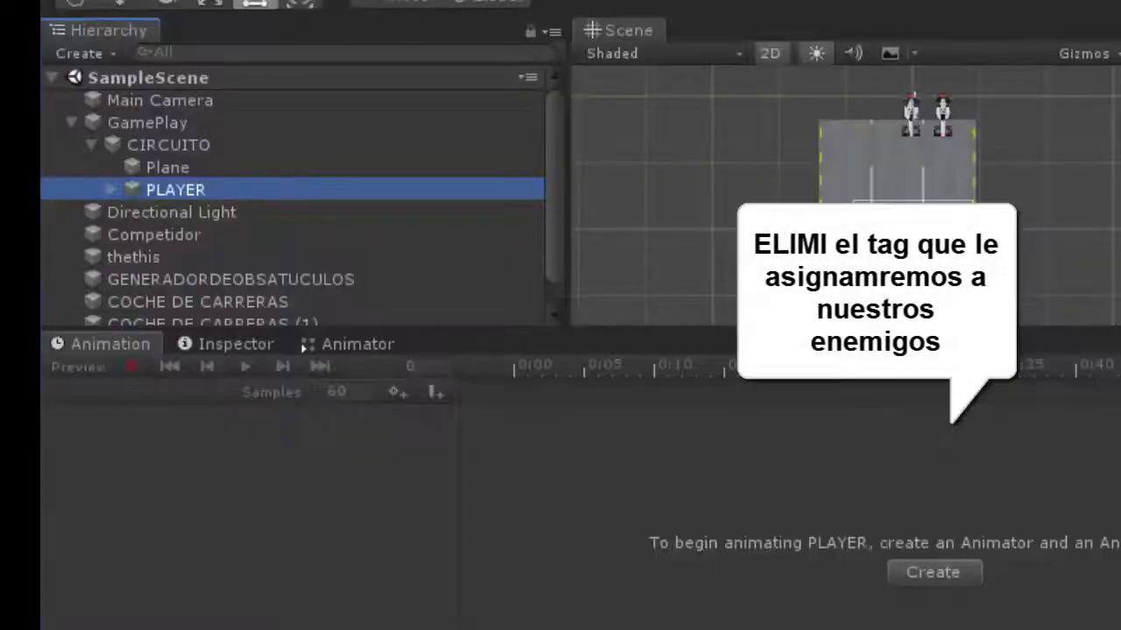
Step: Select the right-hand enemy racing car in the Scene
{"action": "left_click", "coordinate": [934, 113]}
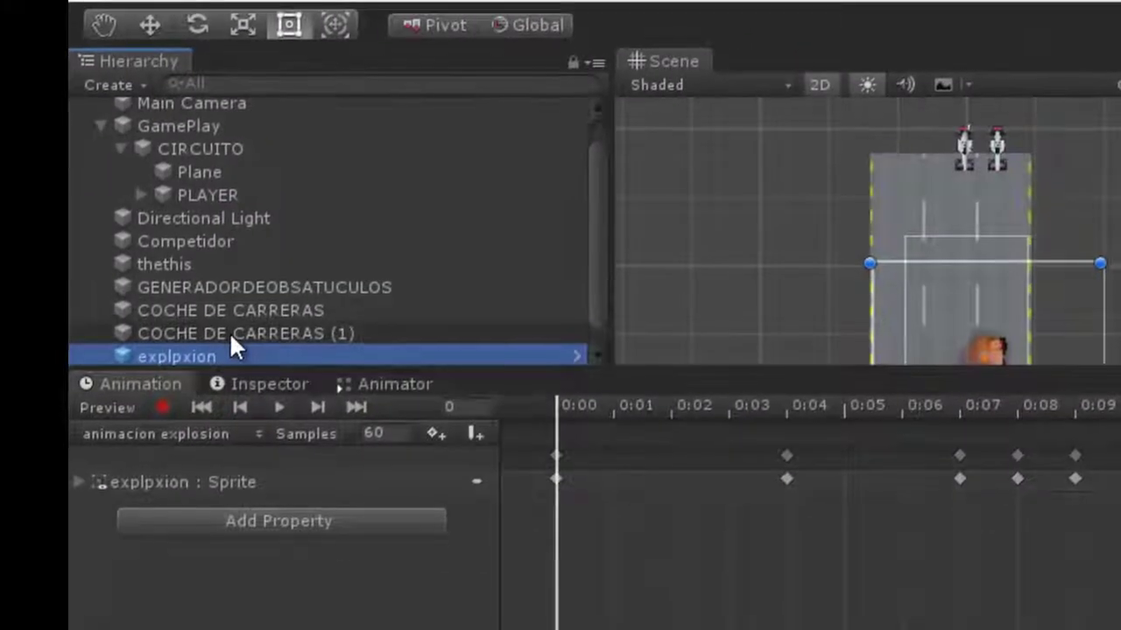
Step: Select the explpxion explosion object and add the Fin script component to it
{"action": "left_click", "coordinate": [230, 332]}
{"action": "left_click", "coordinate": [185, 343]}
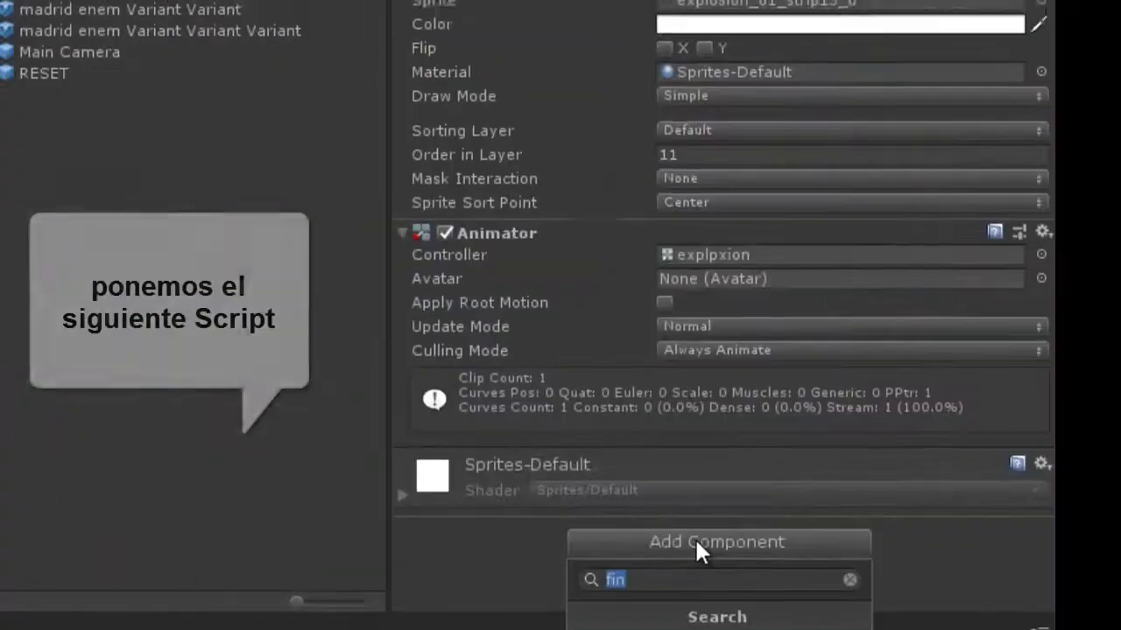
{"action": "left_click", "coordinate": [641, 588]}
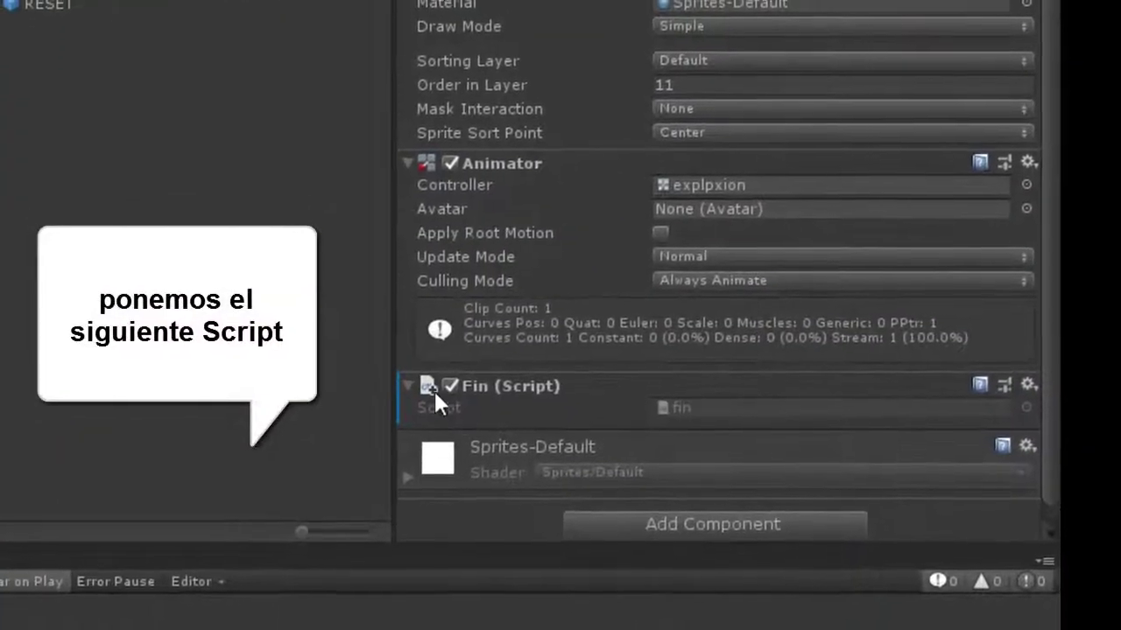
{"action": "right_click", "coordinate": [433, 389]}
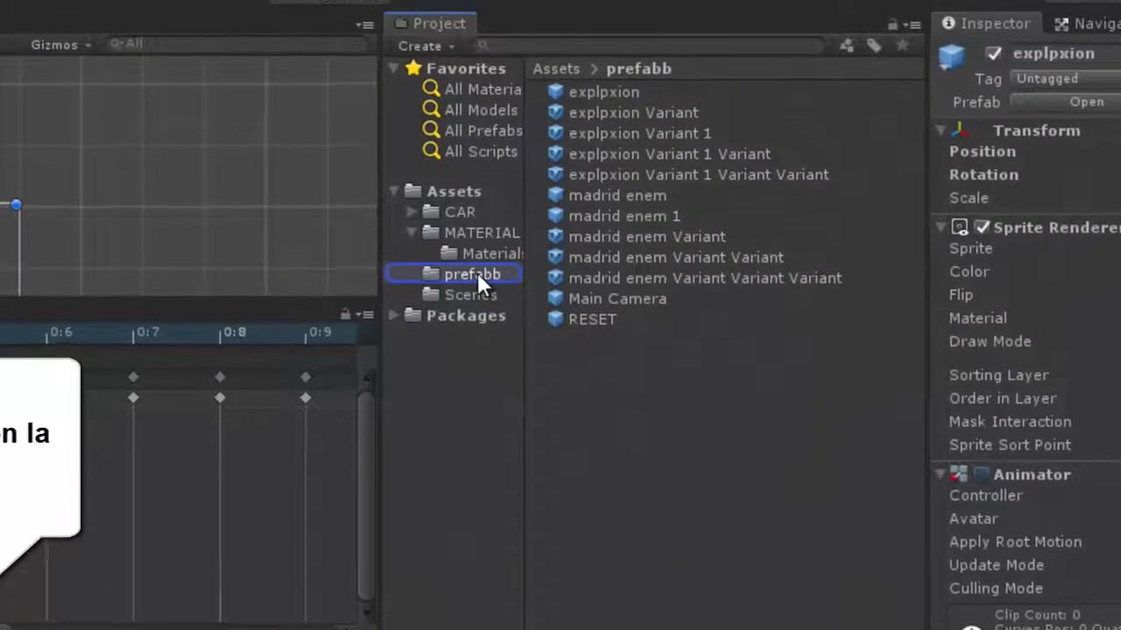
Step: Save explpxion as a Prefab Variant in prefabb, delete it from the scene, then select PLAYER
{"action": "left_click_drag", "start_coordinate": [129, 240], "coordinate": [467, 268]}
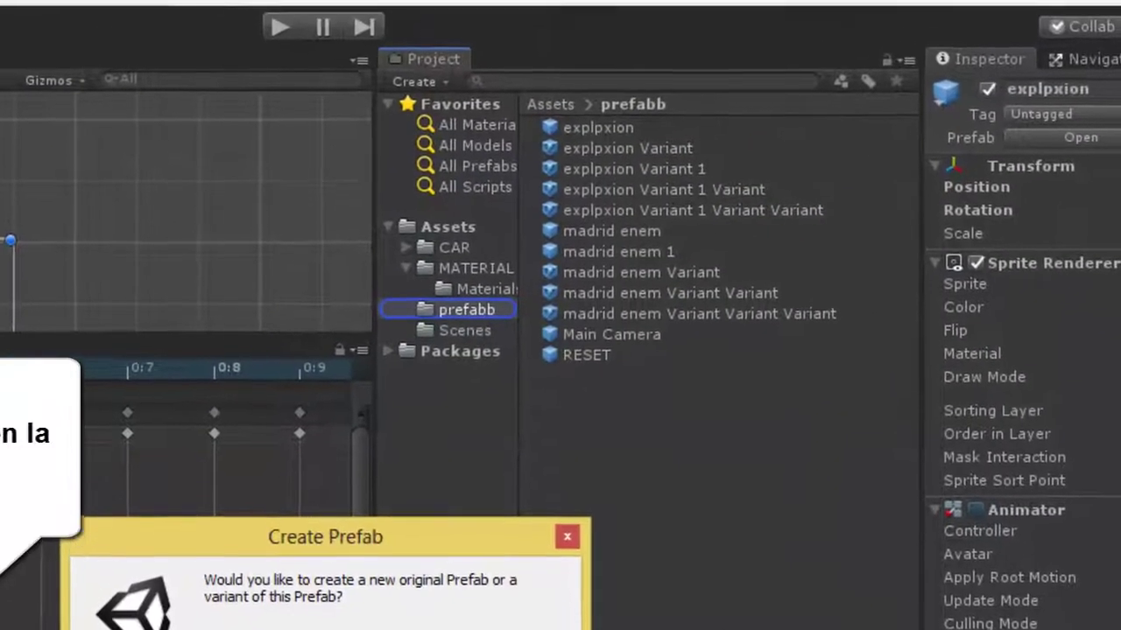
{"action": "left_click", "coordinate": [490, 624]}
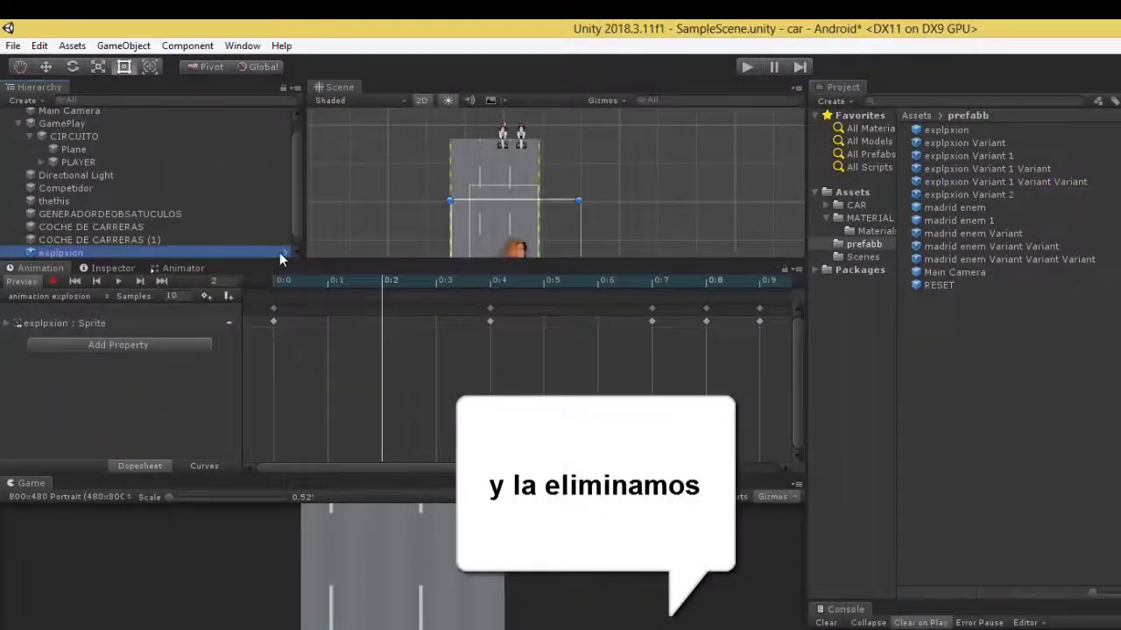
{"action": "key", "text": "Delete"}
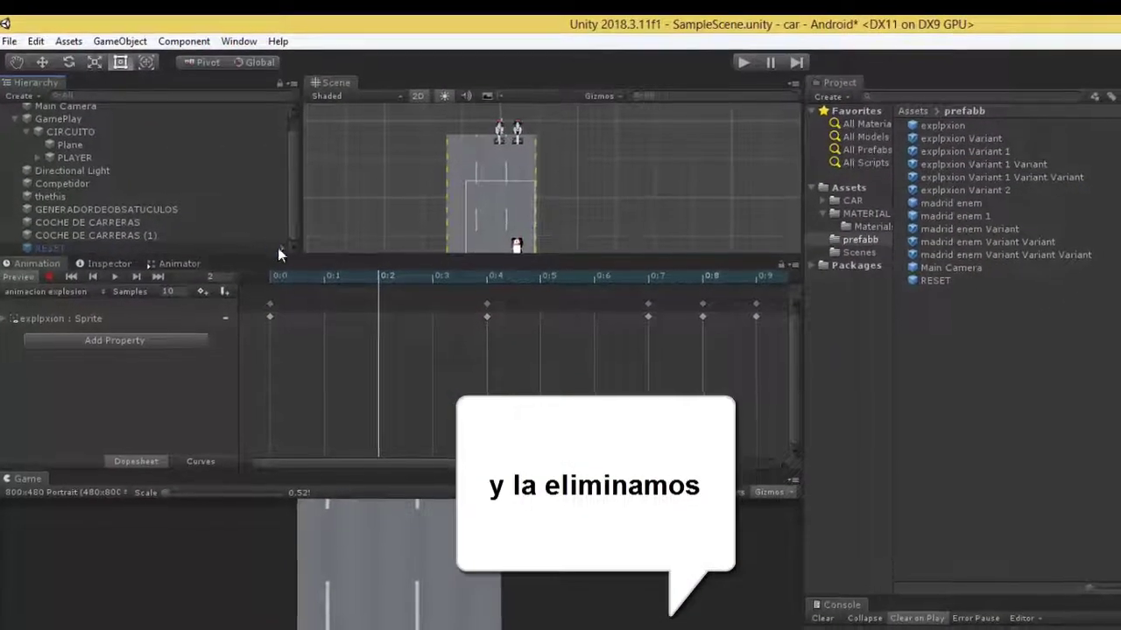
{"action": "left_click", "coordinate": [61, 149]}
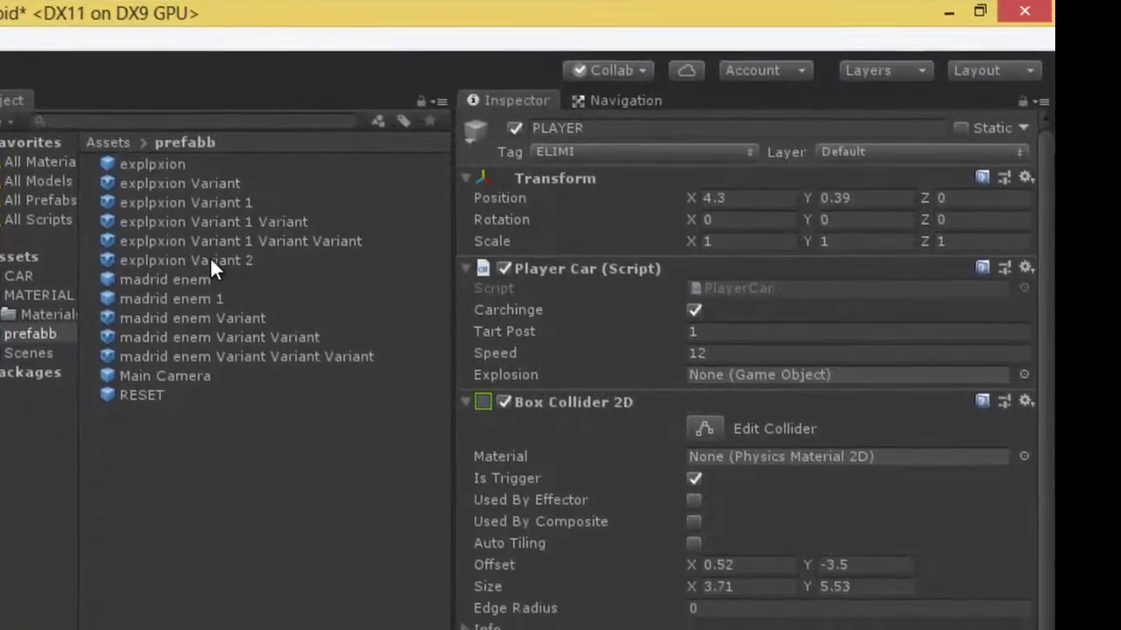
Step: Assign explpxion Variant 2 to the Explosion field of the PLAYER's Player Car script
{"action": "left_click_drag", "start_coordinate": [211, 259], "coordinate": [746, 375]}
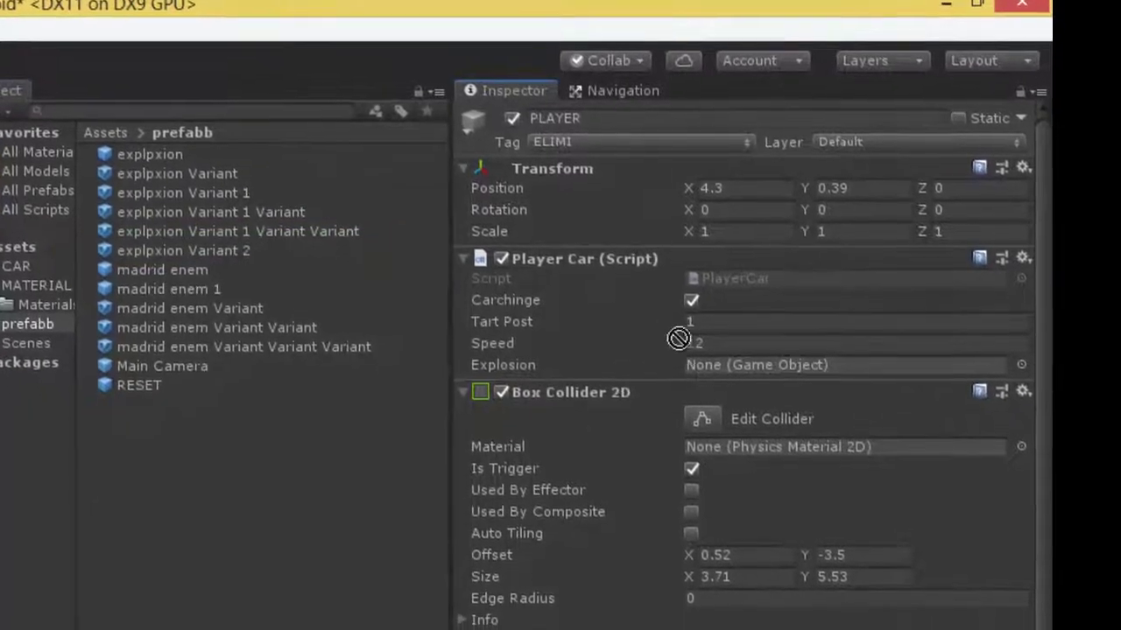